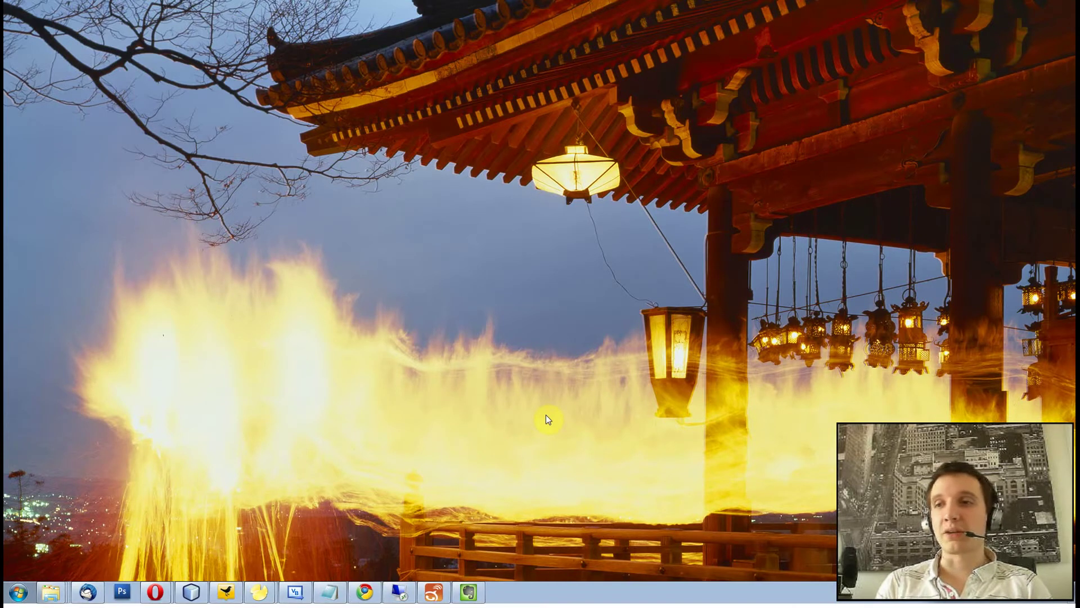
In Opera, search Google for 'analytics' and open the official Google Analytics site.
left_click(154, 588)
left_click(400, 243)
type("anal")
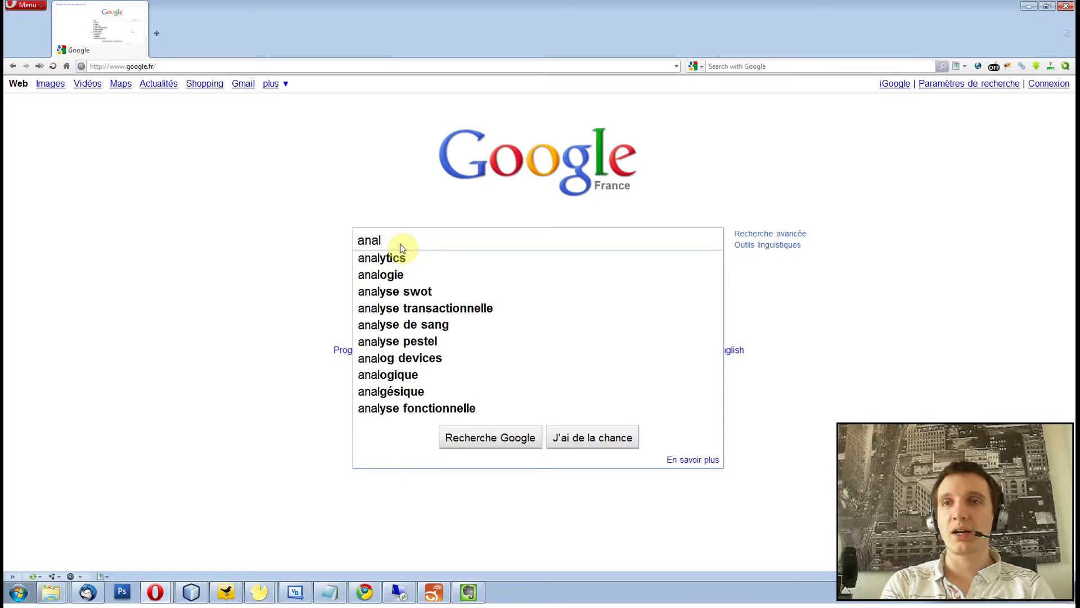
type("ytics")
key("Return")
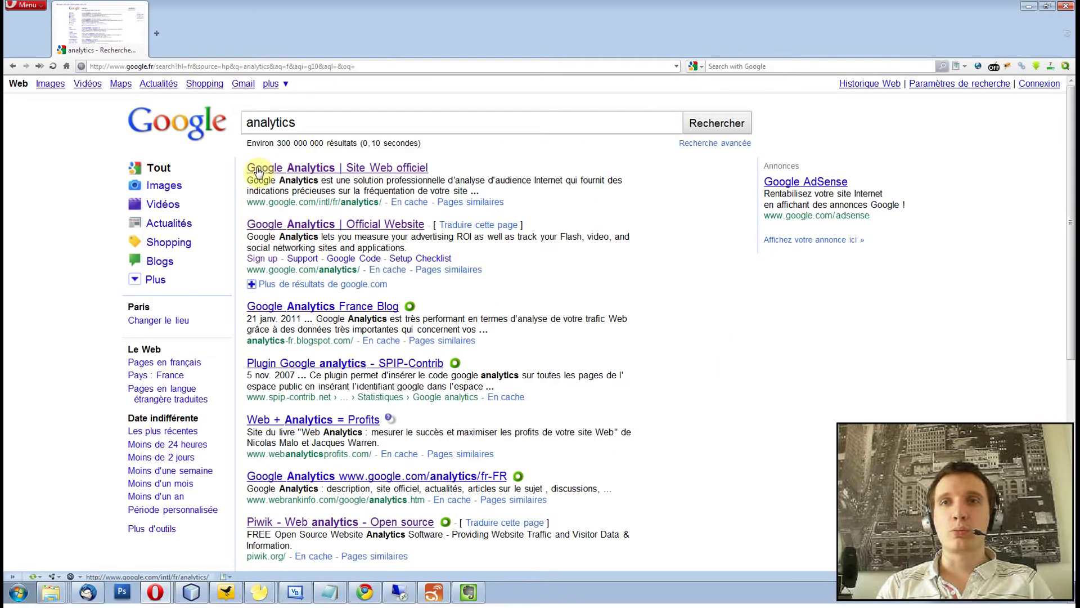
left_click(294, 169)
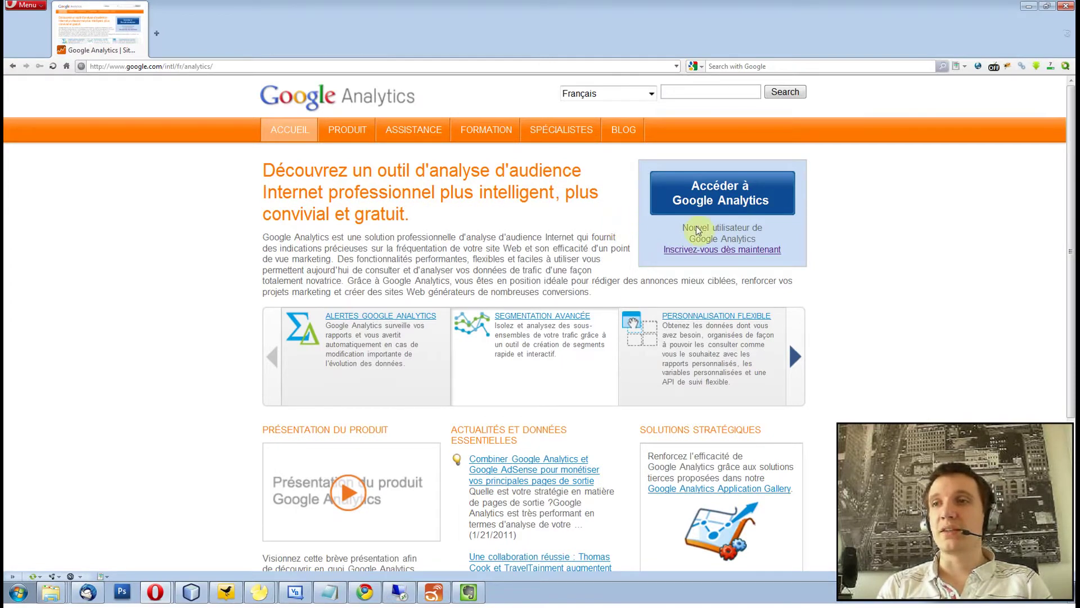
Sign in to Google Analytics with the site's saved Google account e-mail and its password.
left_click(735, 256)
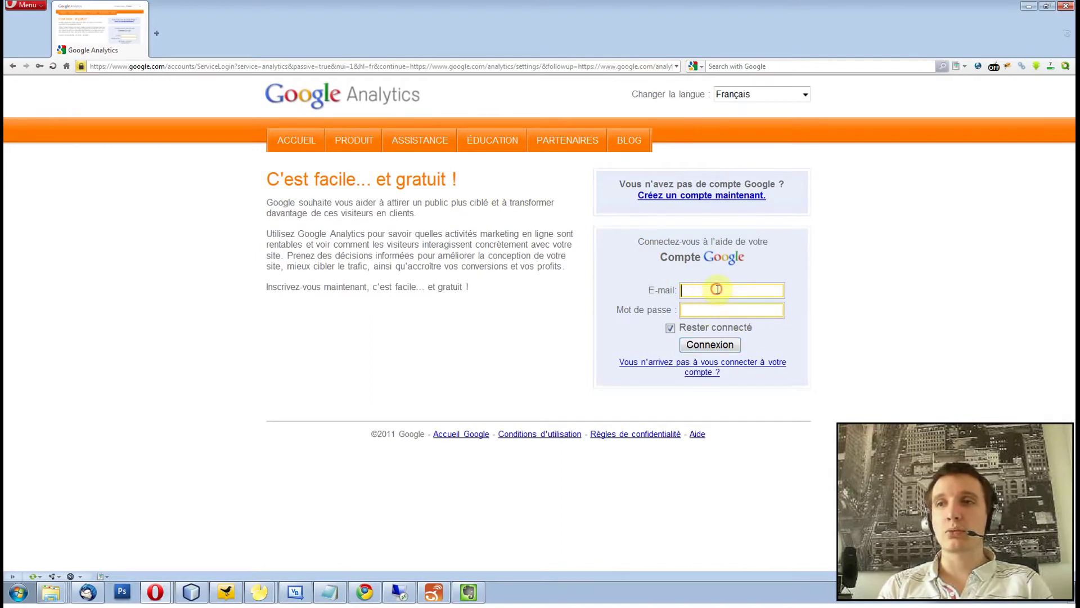
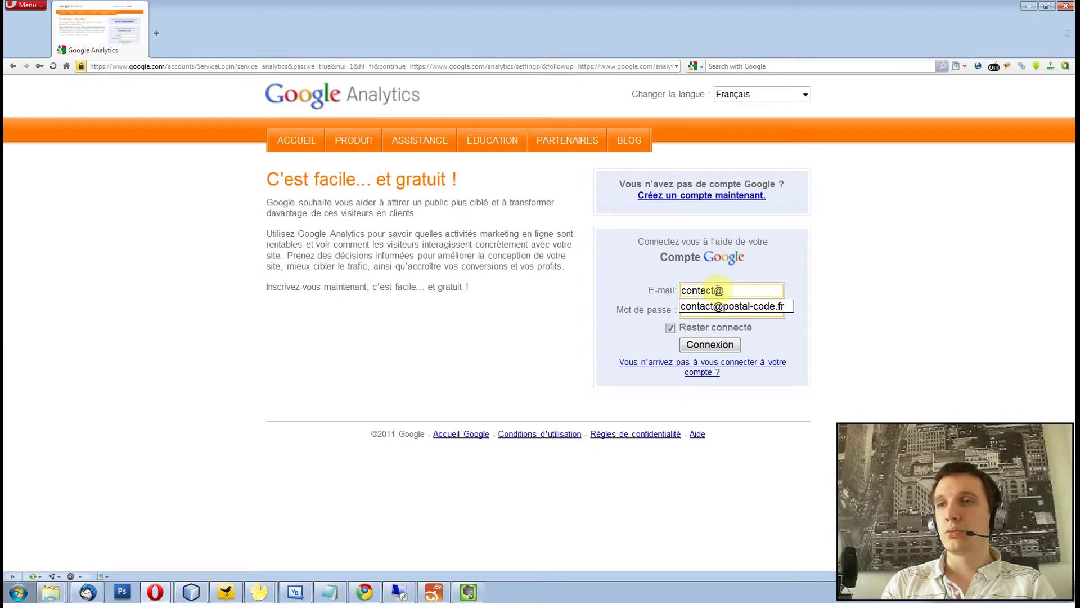
key("Down")
key("Tab")
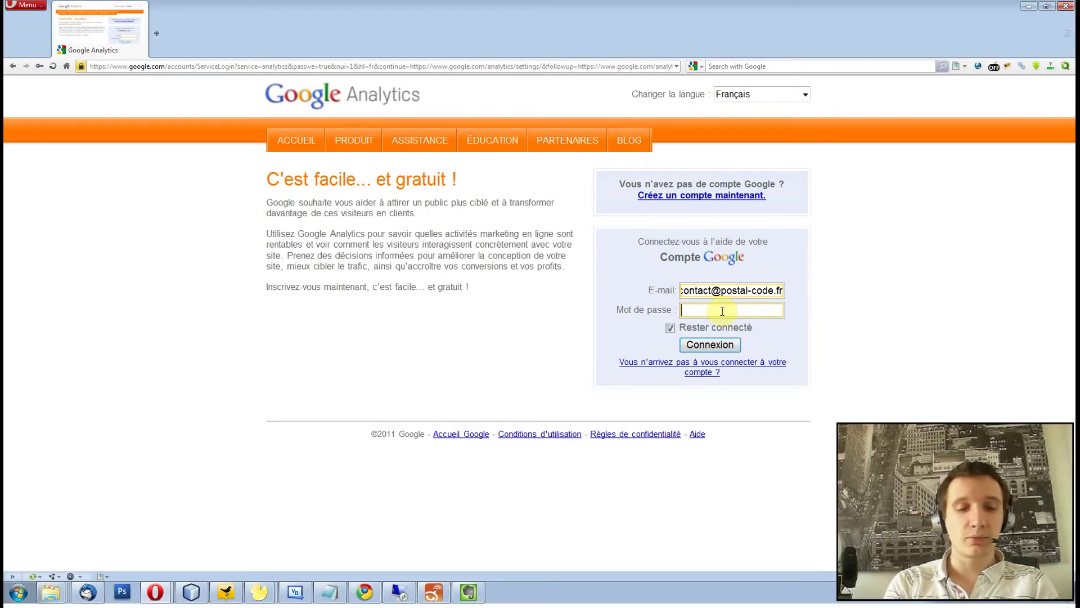
type("••••••")
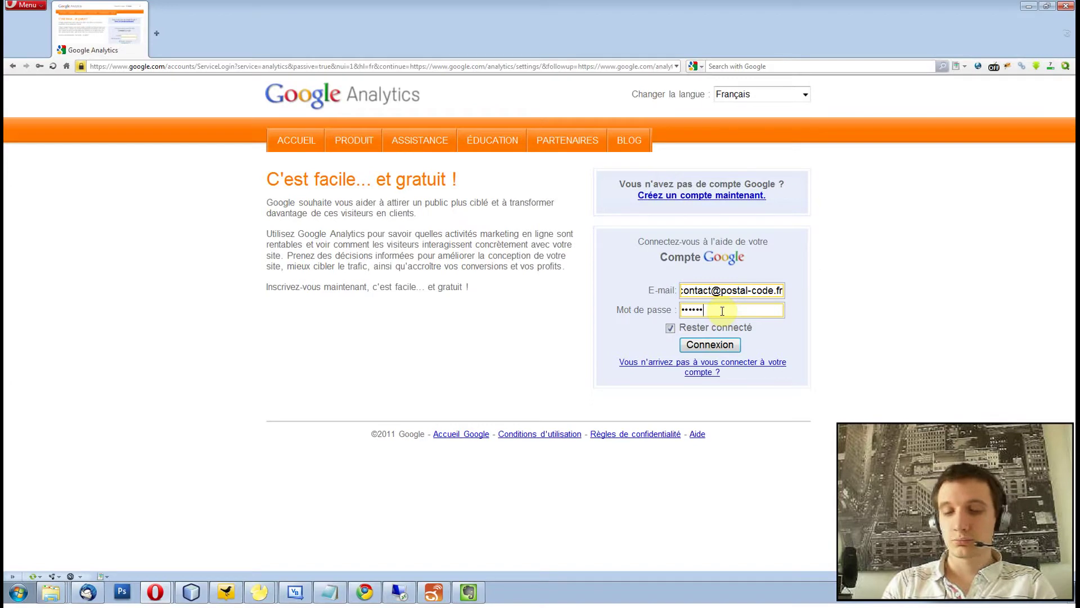
type("••••••••")
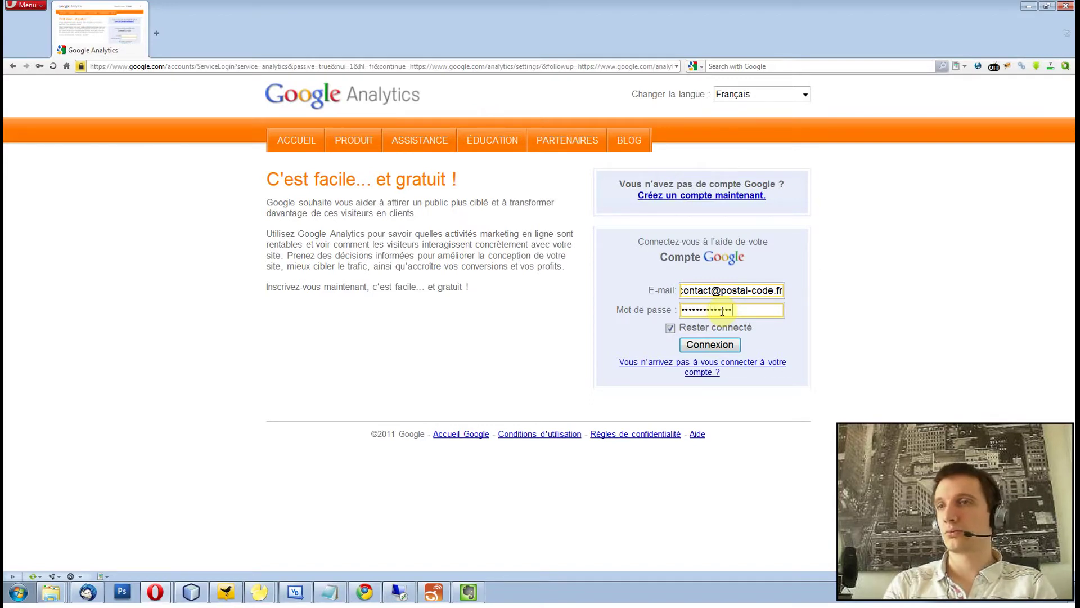
left_click(726, 344)
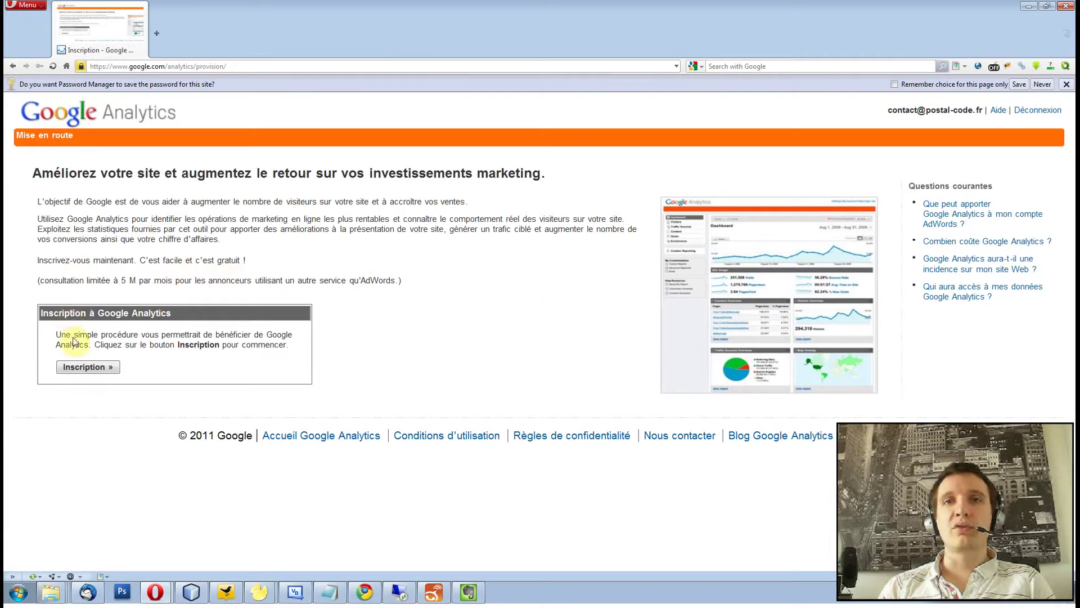
left_click(87, 367)
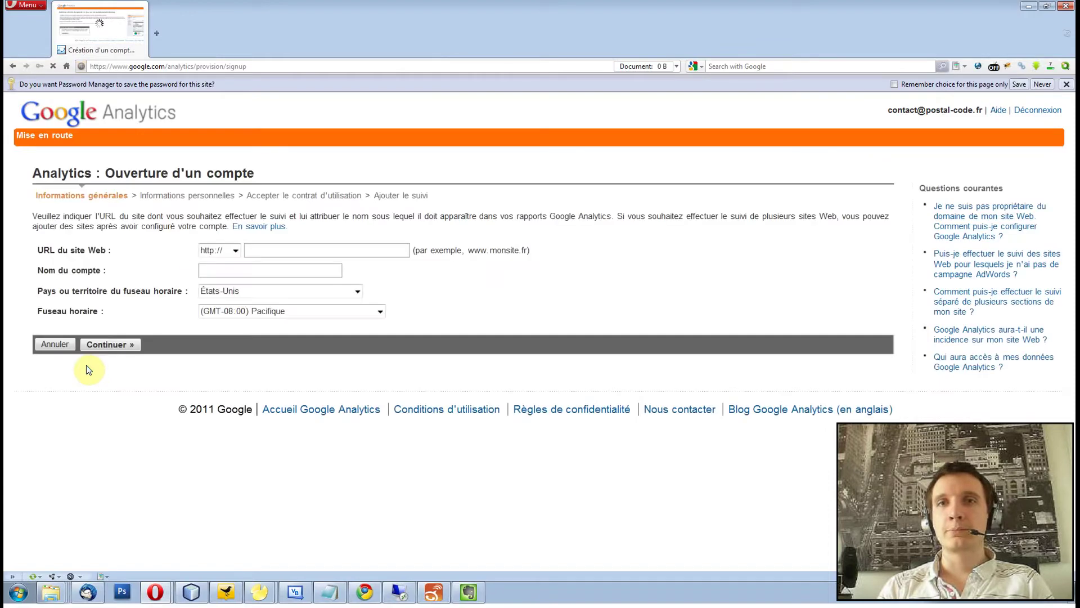
left_click(276, 252)
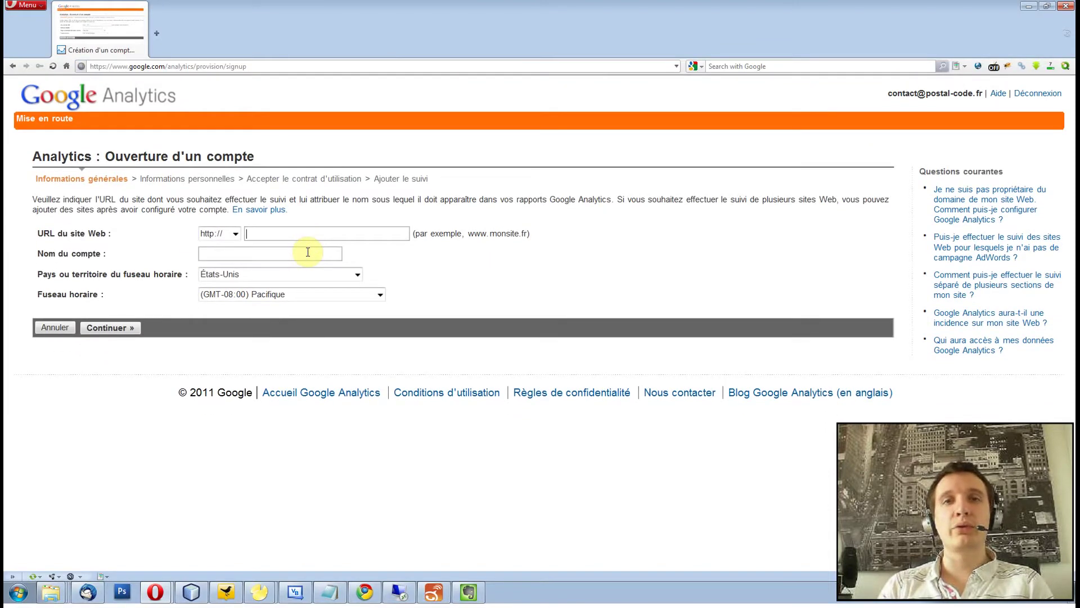
type("www")
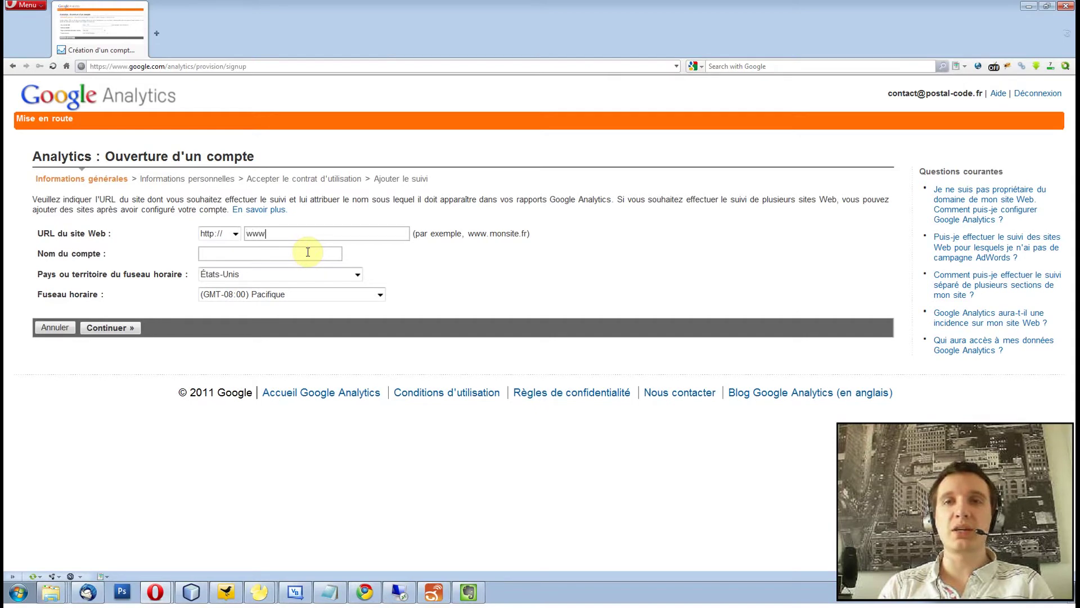
type(".po")
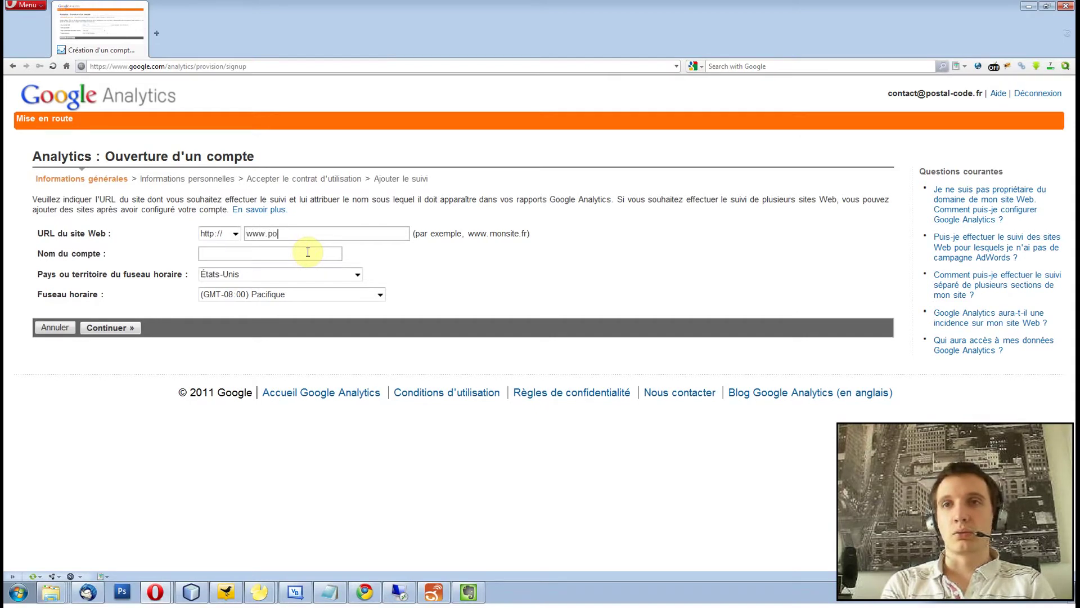
type("stal-code.fr")
left_click(308, 252)
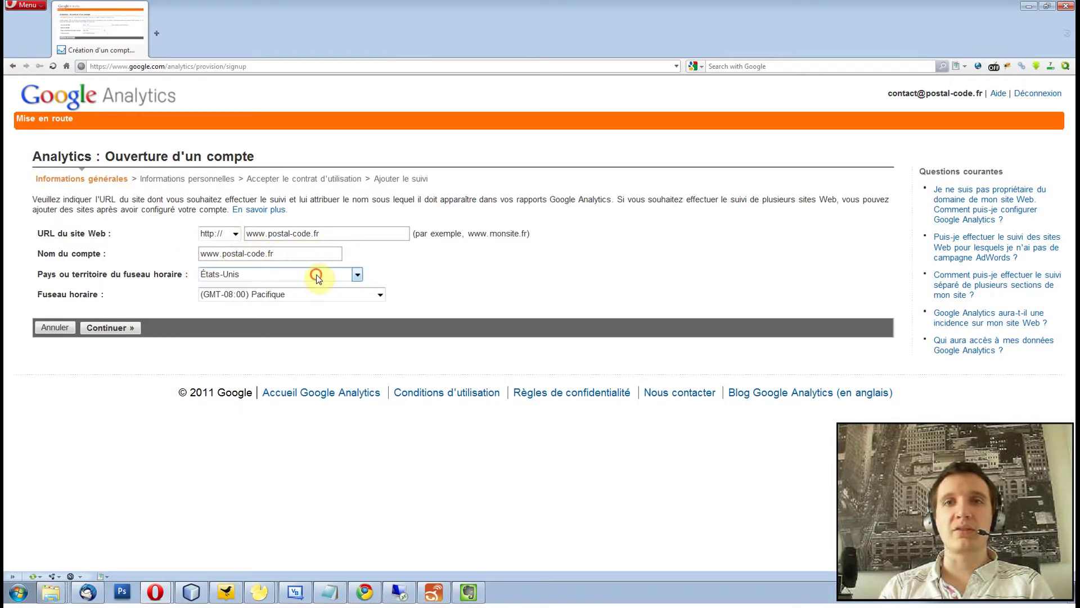
left_click(315, 275)
left_click(245, 287)
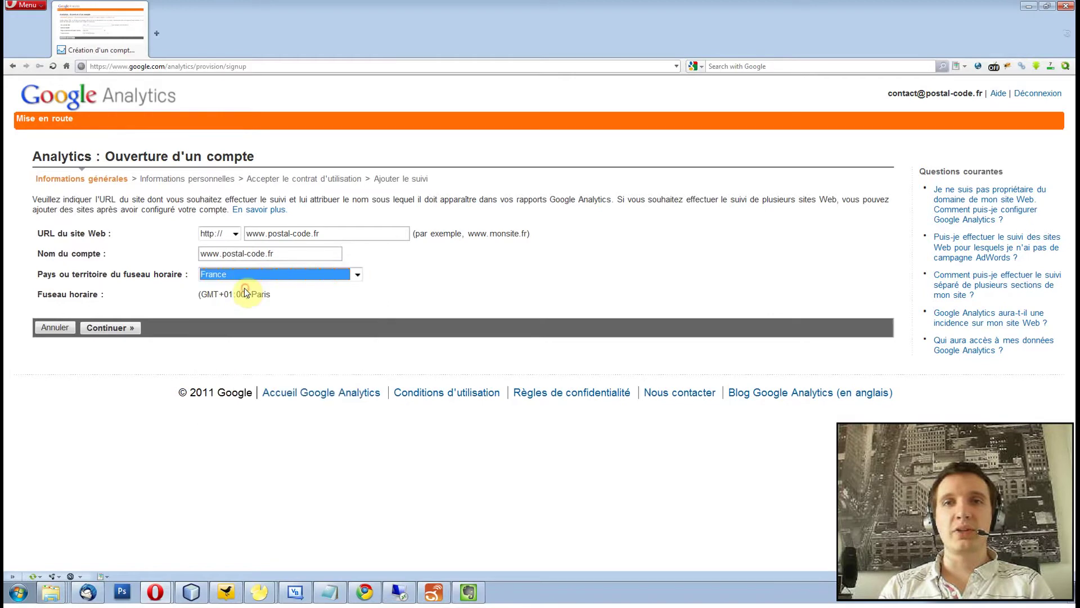
Fill in the account holder's last name and first name, with France as the country.
left_click(110, 329)
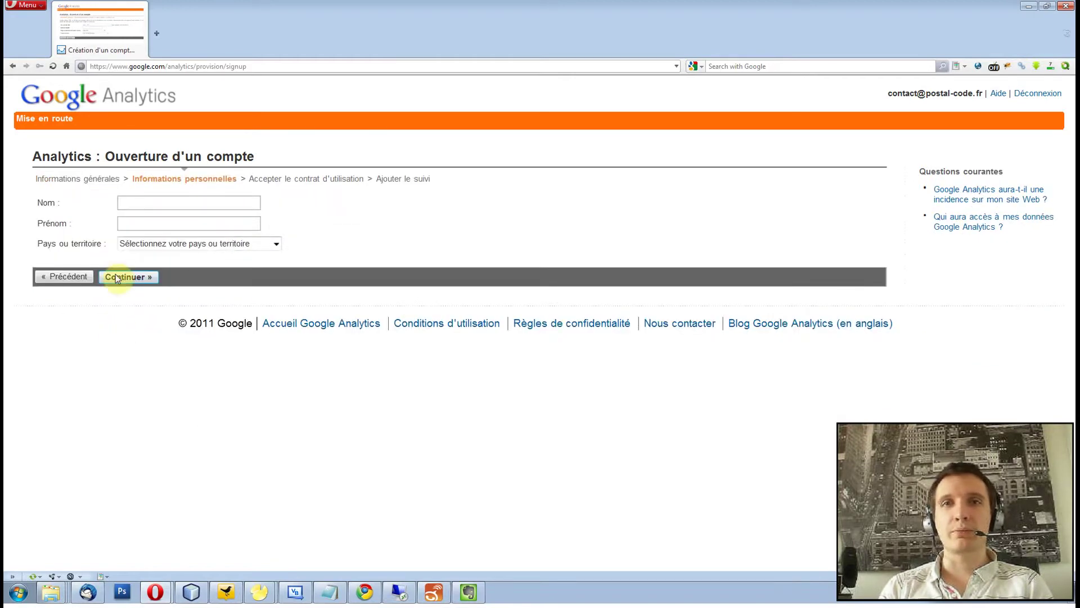
left_click(147, 206)
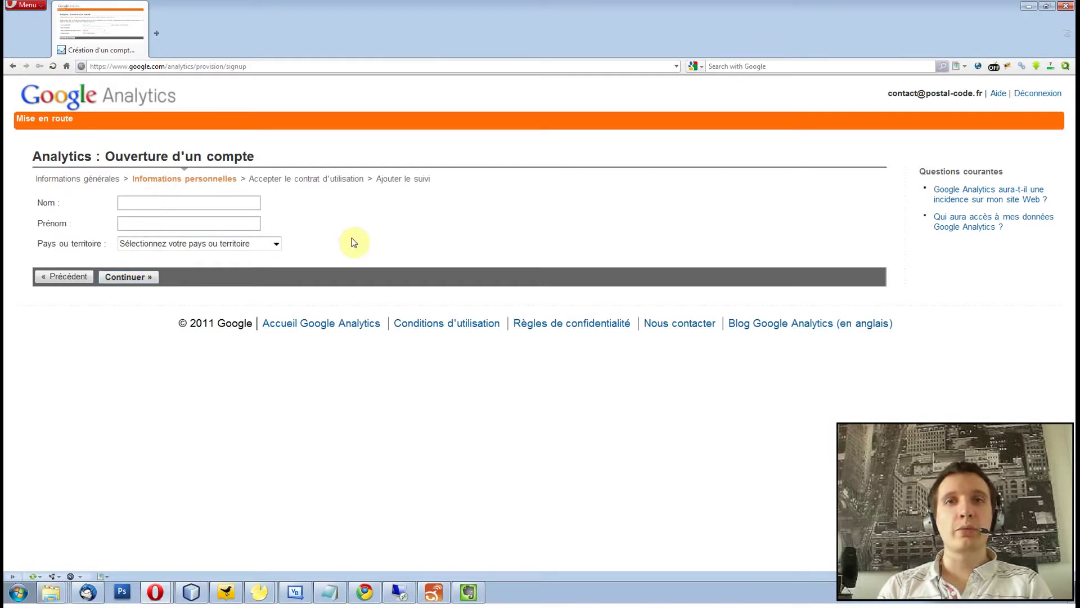
key("Tab")
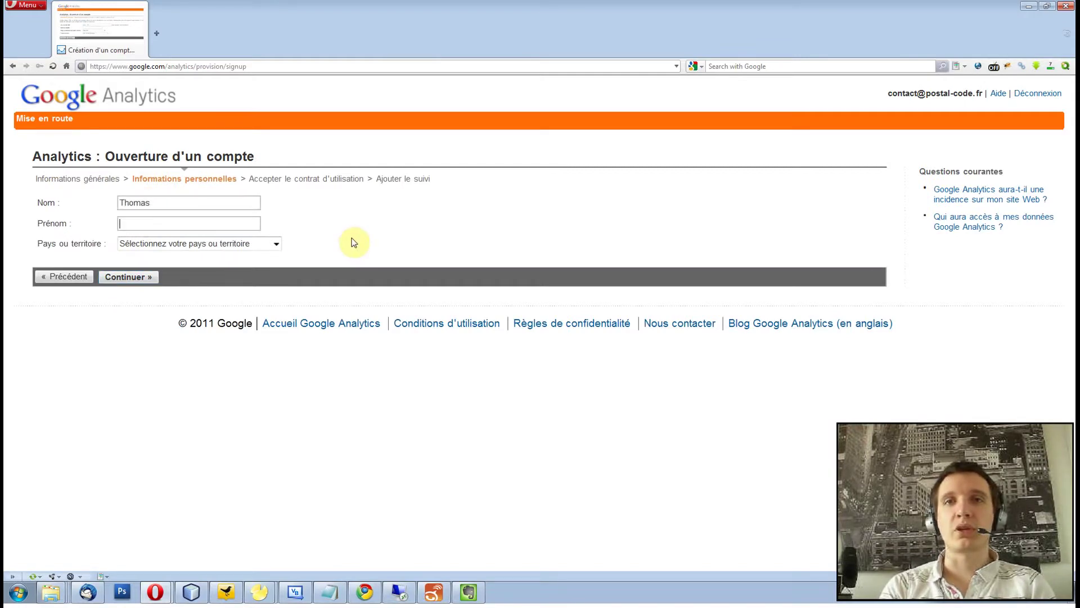
key("Tab")
left_click(204, 244)
left_click(171, 256)
Accept the Google Analytics terms of use and create the account.
left_click(122, 279)
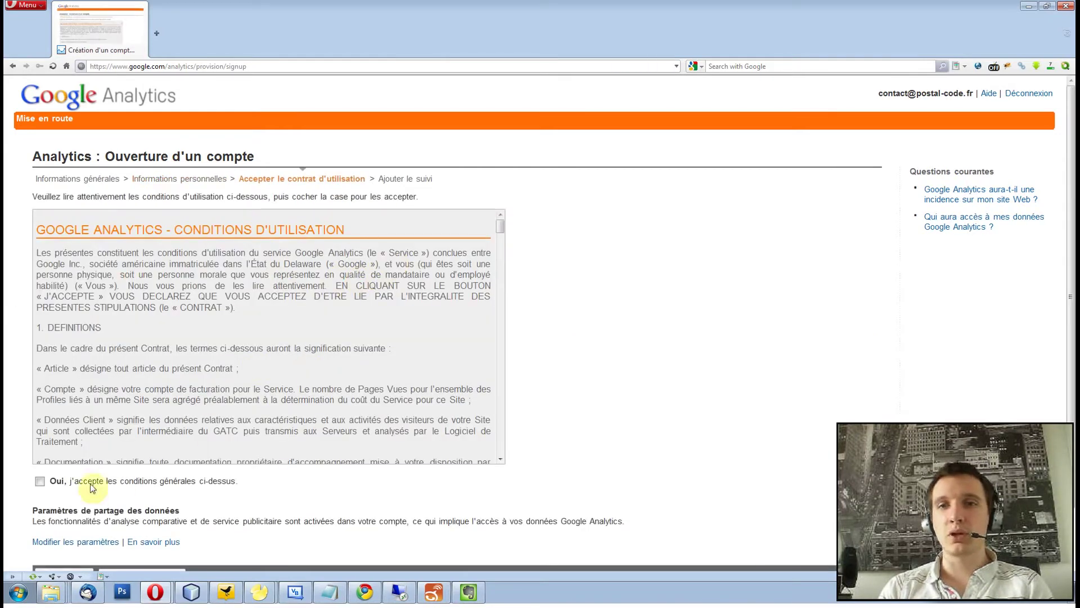
left_click(38, 482)
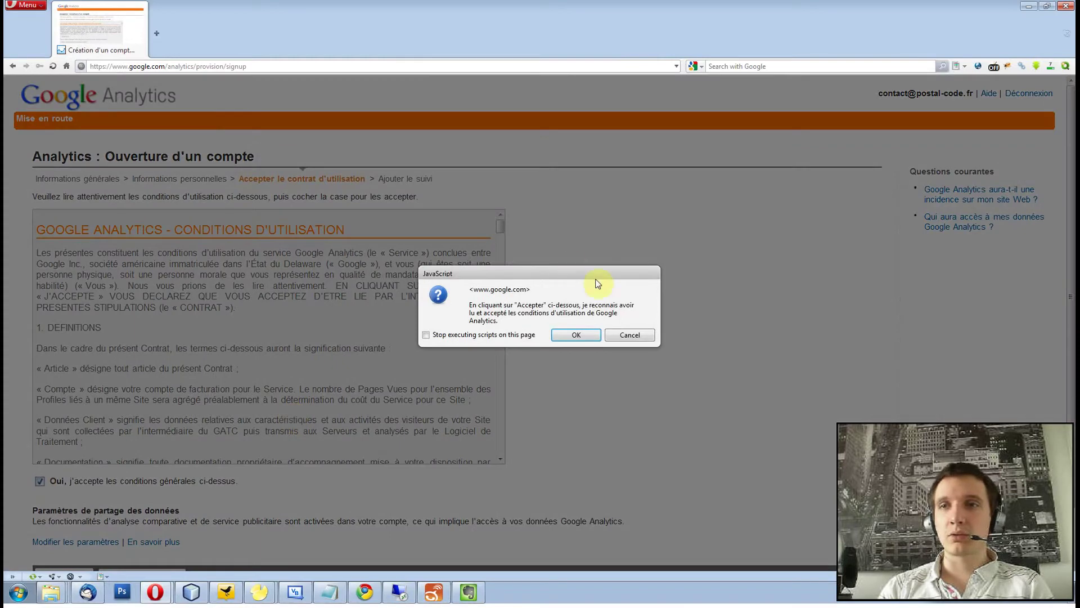
left_click(577, 335)
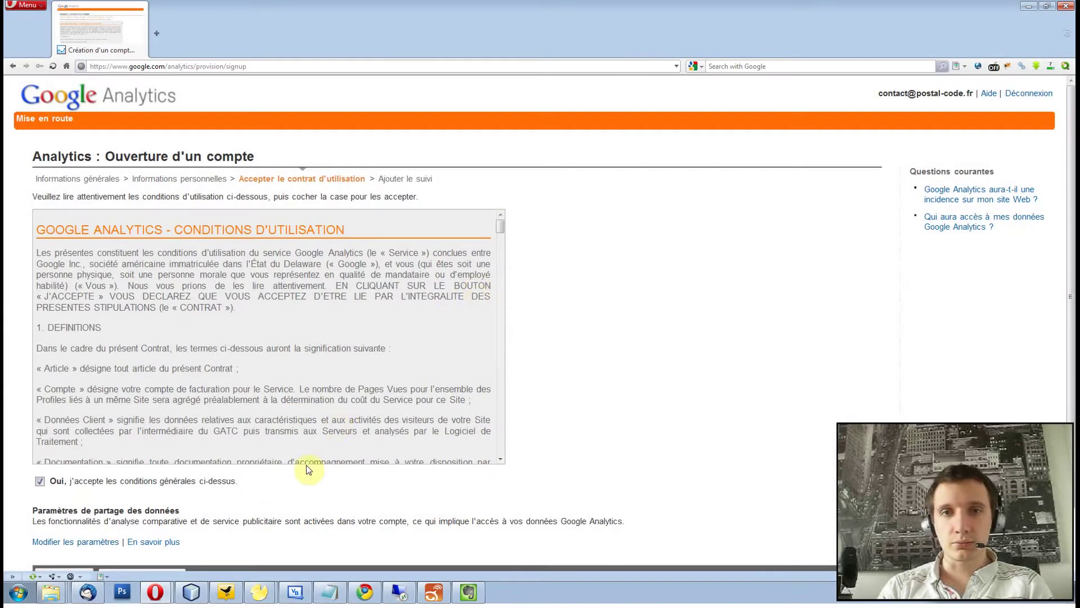
scroll(450, 482, "down", 2)
left_click(135, 514)
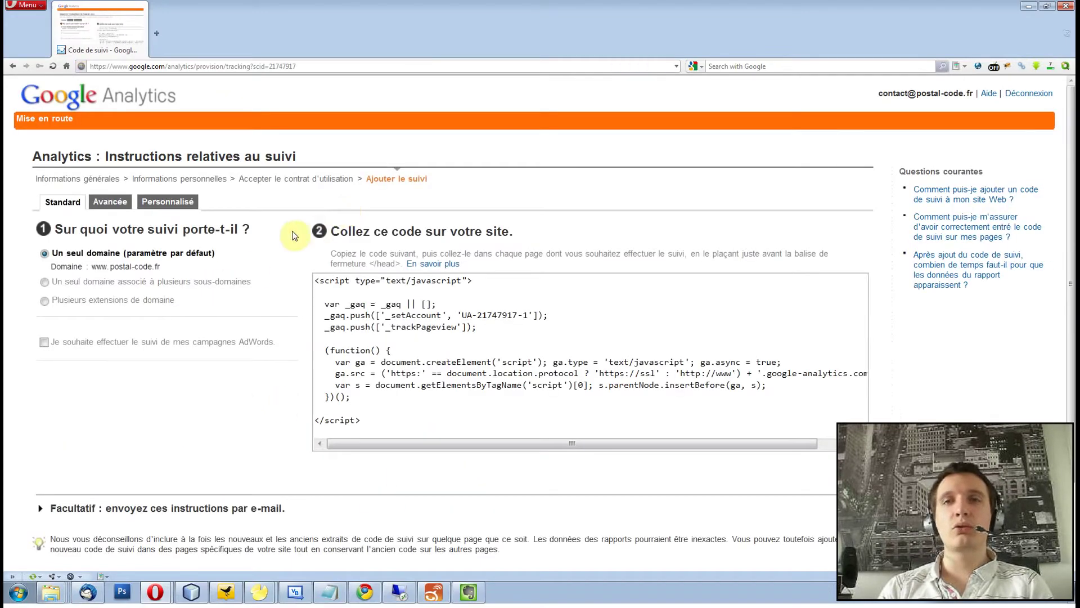
left_click_drag(1072, 182, 1072, 282)
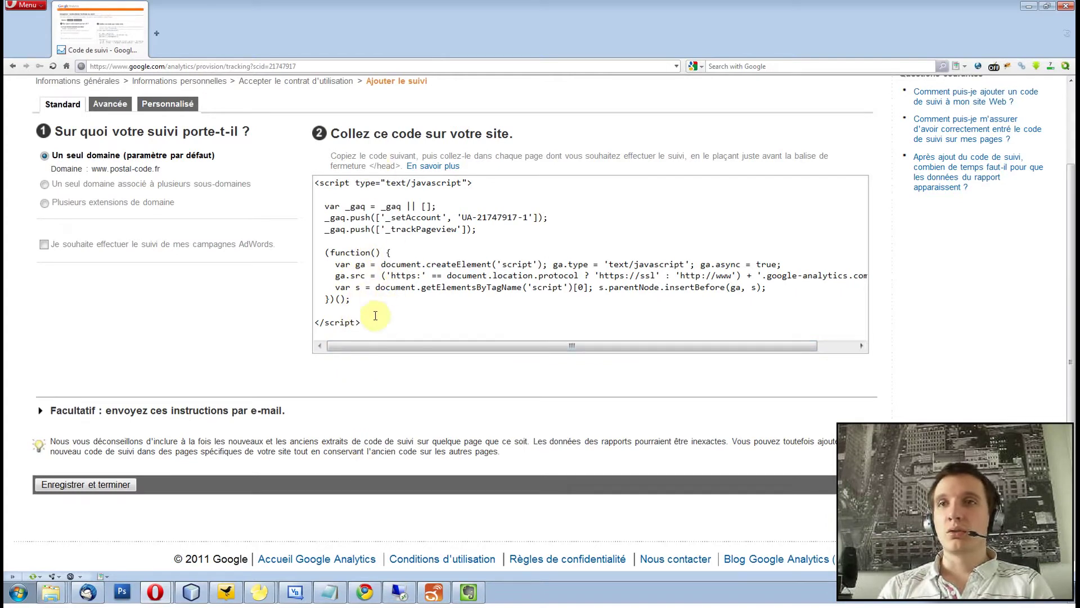
left_click_drag(365, 322, 301, 172)
right_click(353, 186)
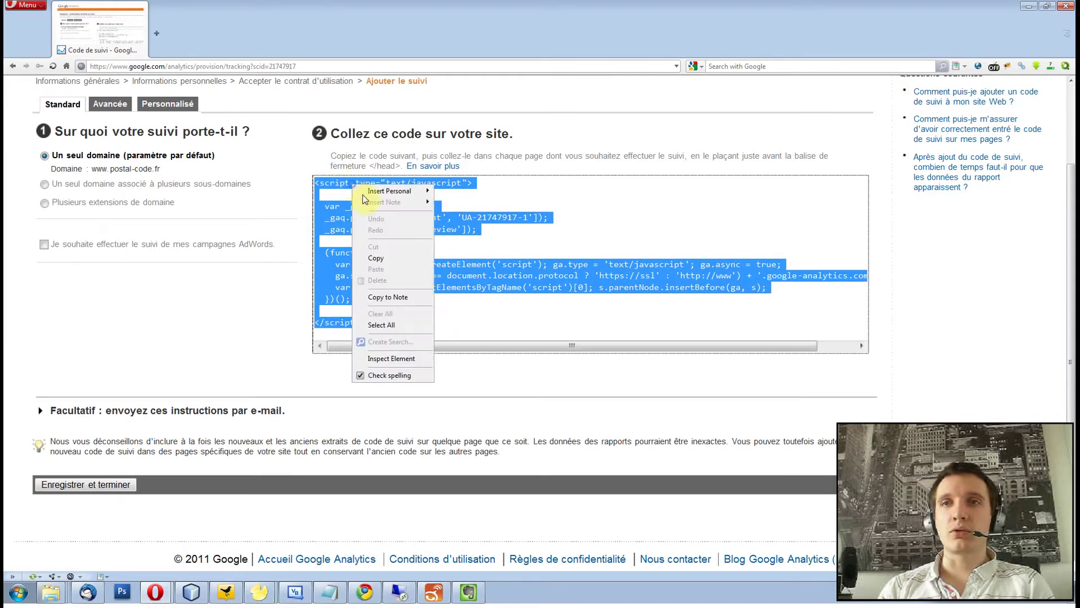
left_click(387, 259)
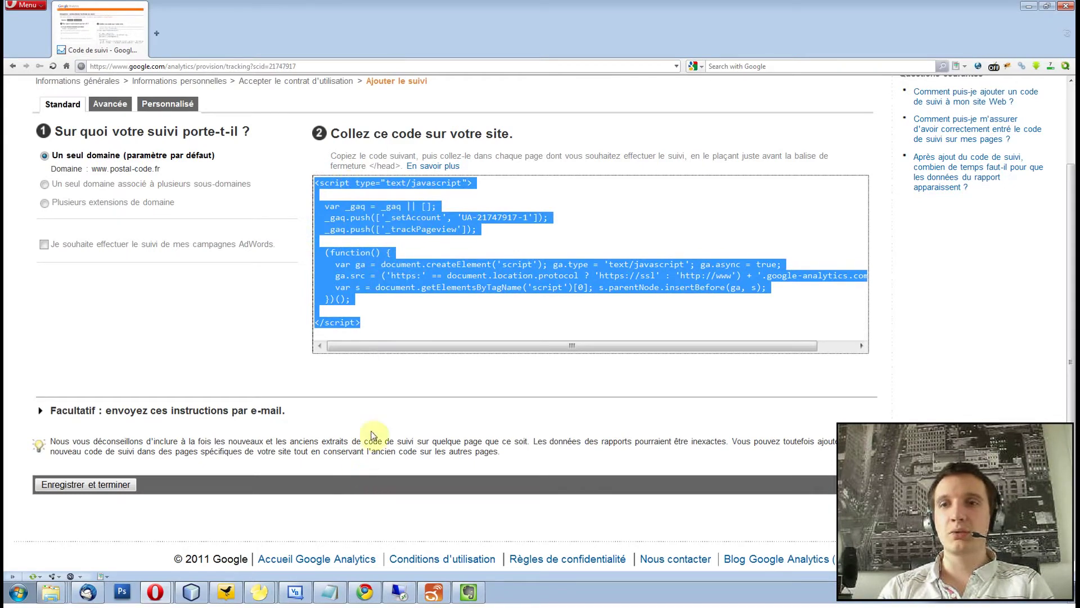
left_click(191, 592)
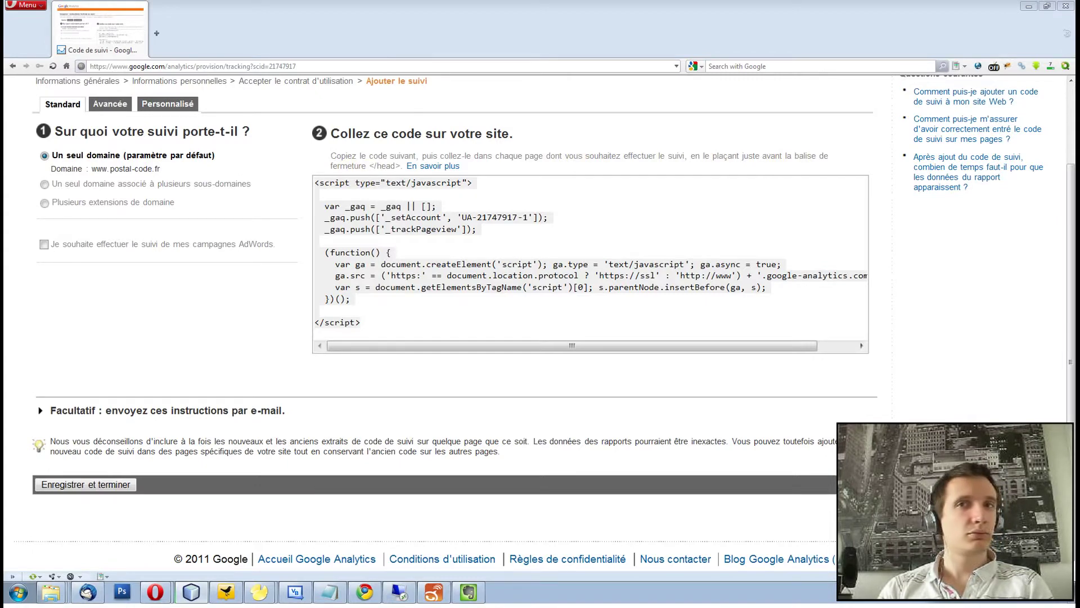
scroll(378, 417, "up", 3)
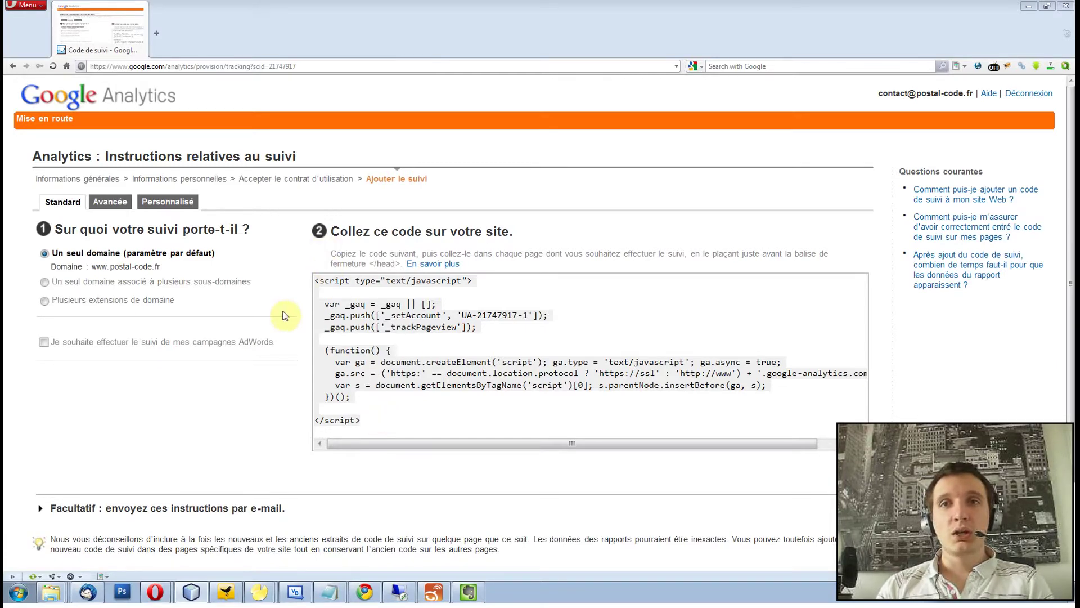
key("ctrl+a")
left_click_drag(1068, 290, 1071, 371)
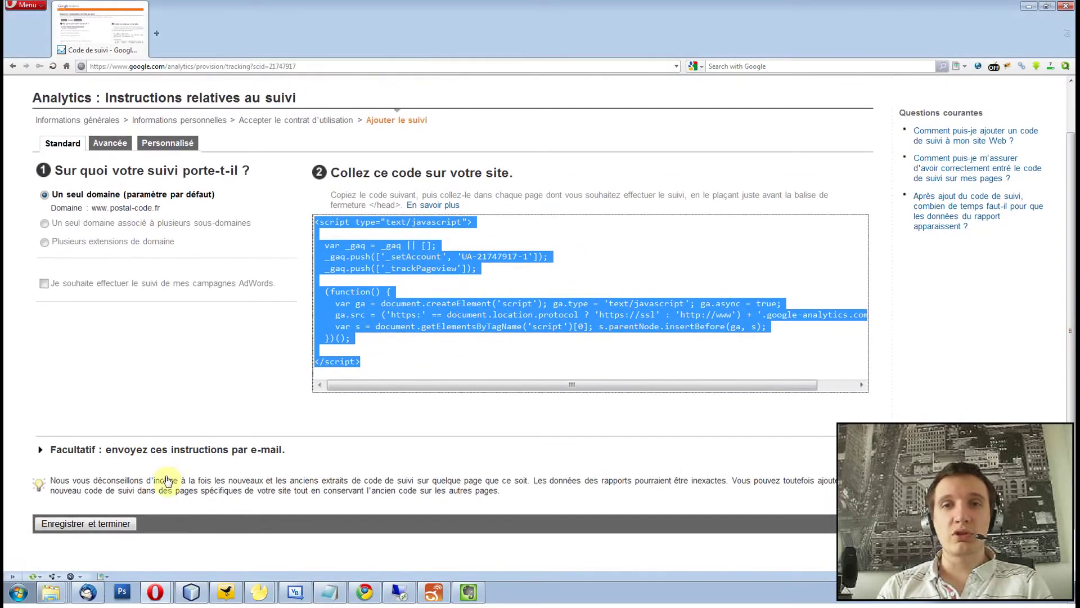
left_click(86, 528)
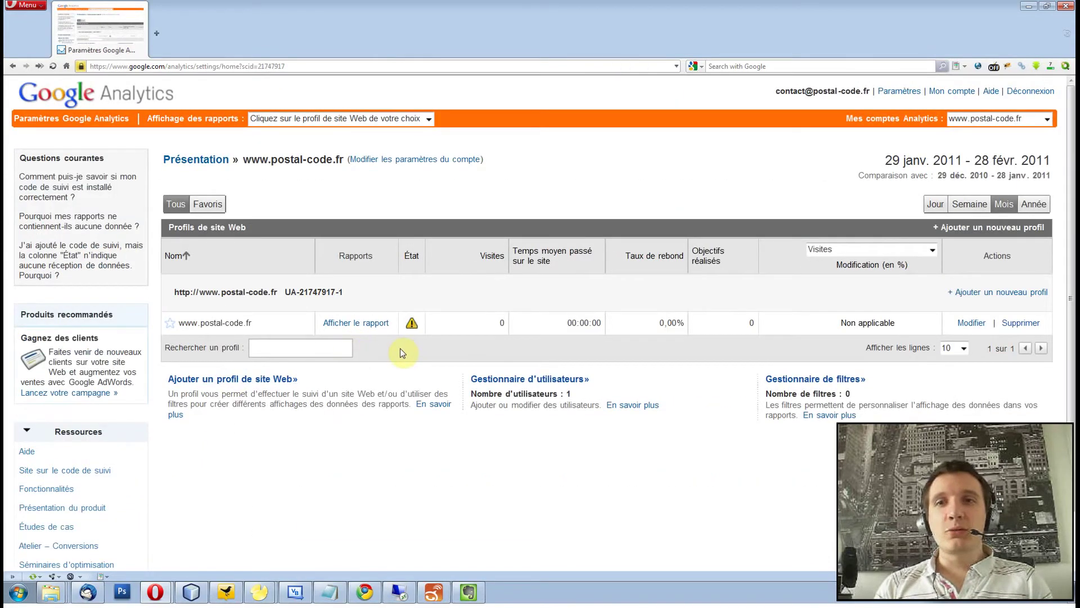
mouse_move(417, 325)
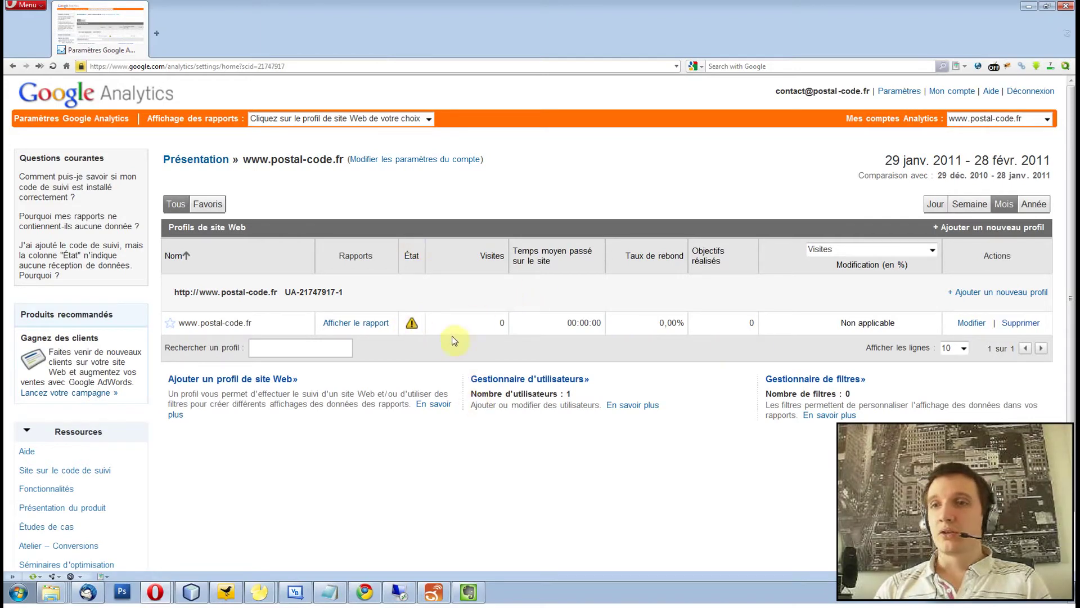
left_click(807, 384)
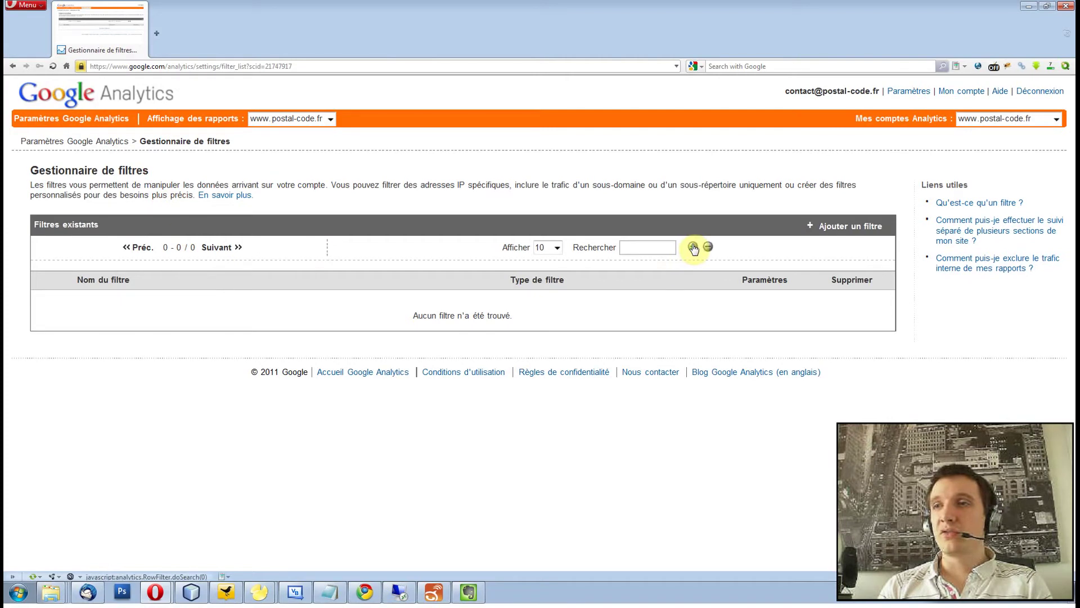
Open a new 'Créer un filtre' form with '+ Ajouter un filtre'.
left_click(843, 231)
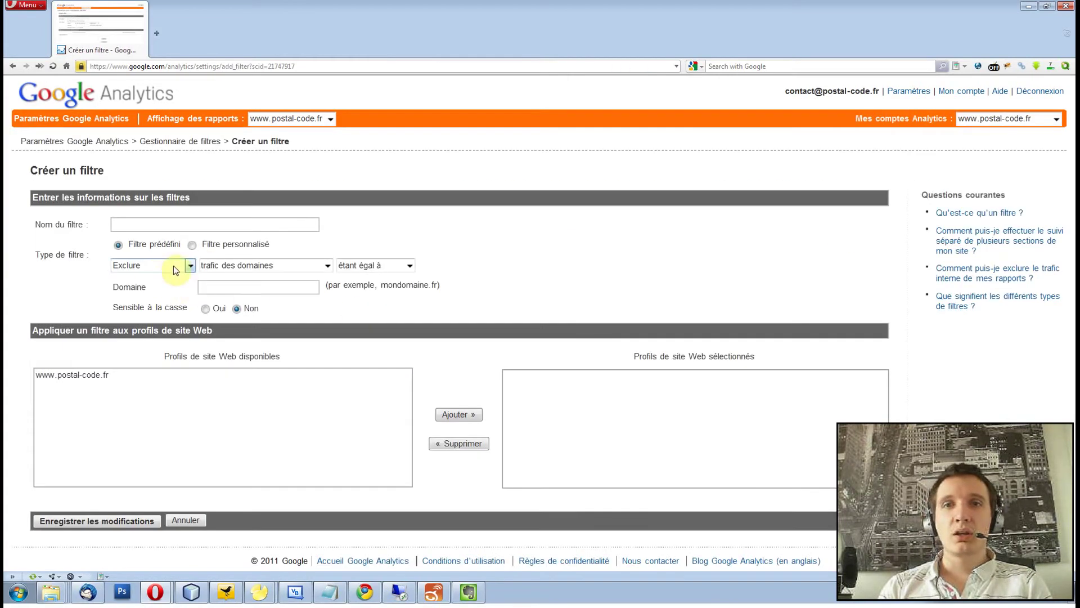
Name the filter 'Auto Exclusion' and choose 'trafic provenant des adresses IP' as its type.
left_click(155, 229)
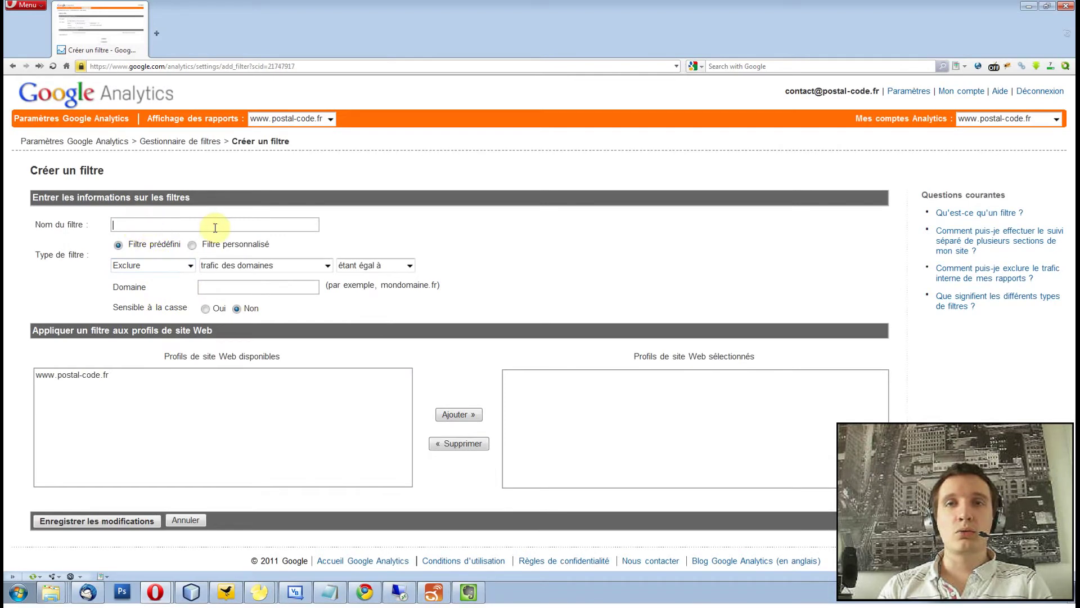
type("Aut")
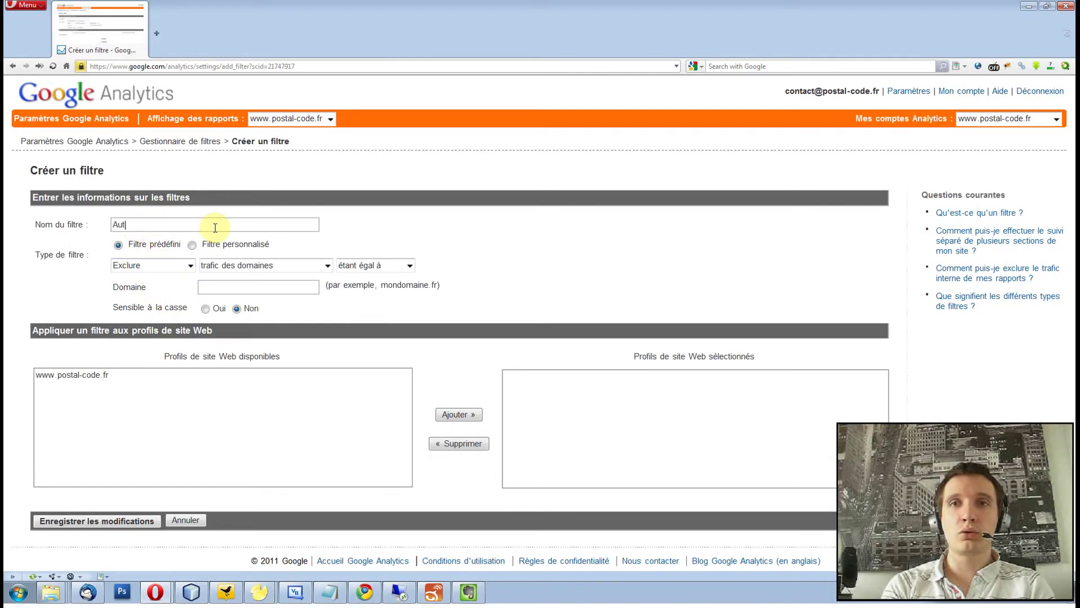
type("o Exclusion")
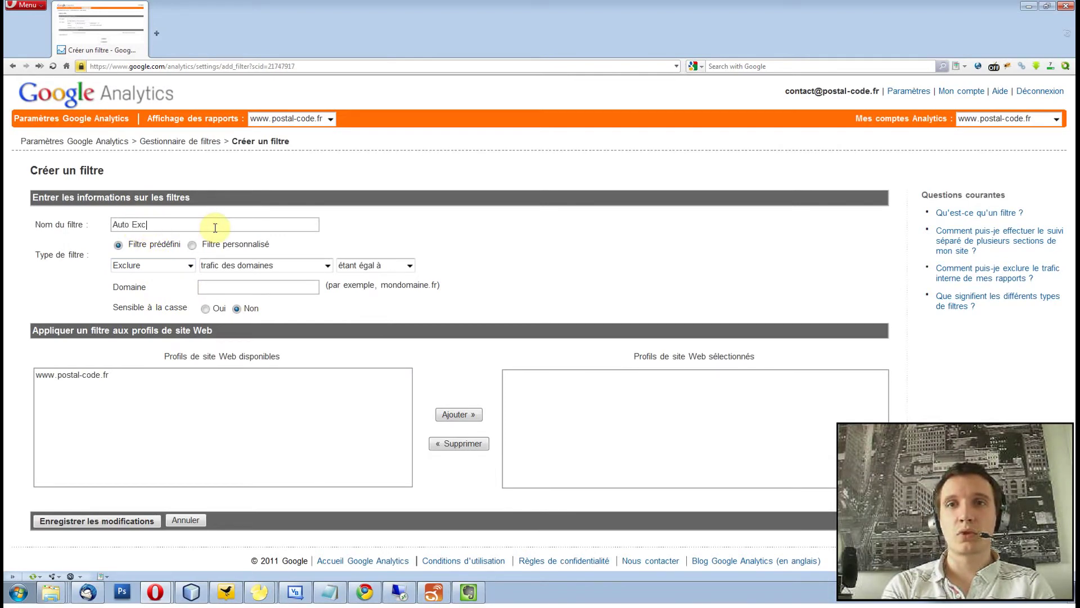
left_click(267, 268)
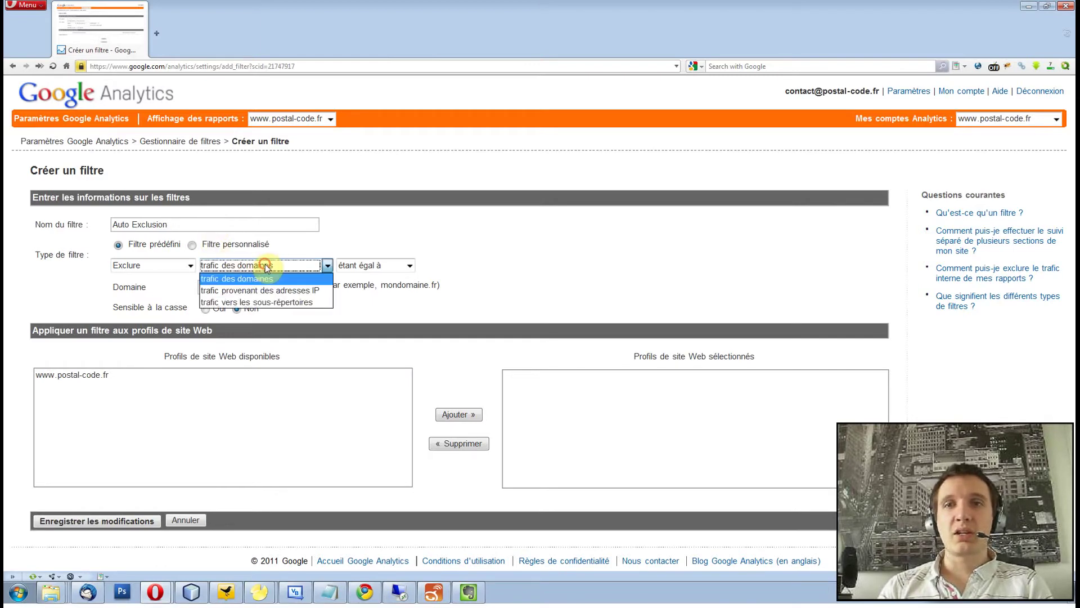
left_click(277, 291)
left_click(174, 288)
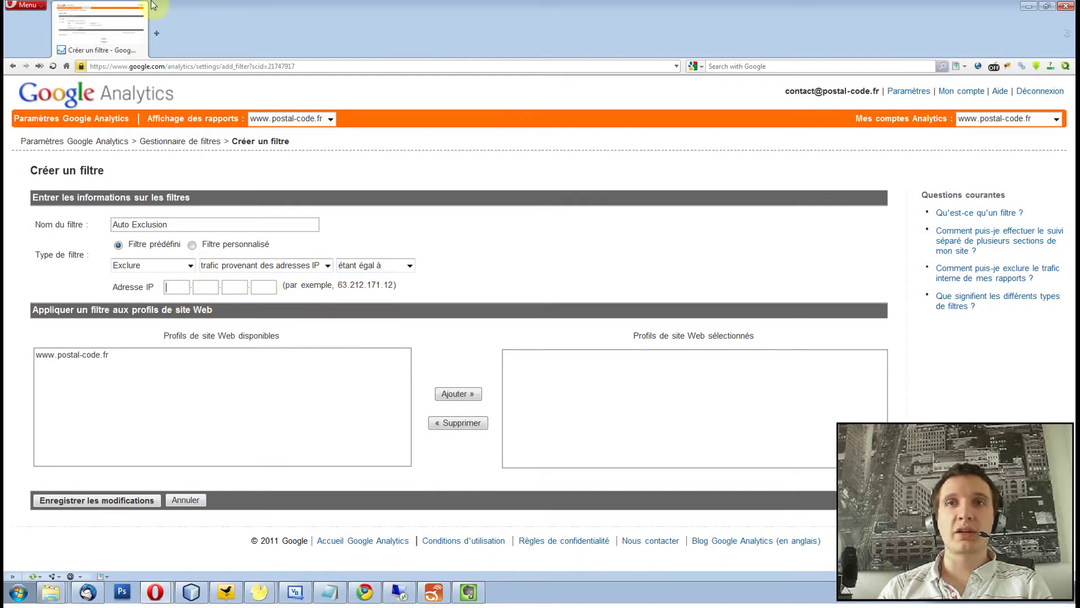
In a new tab, search 'what is my ip' and select the public IP on WhatIsMyIPAddress.com.
left_click(156, 35)
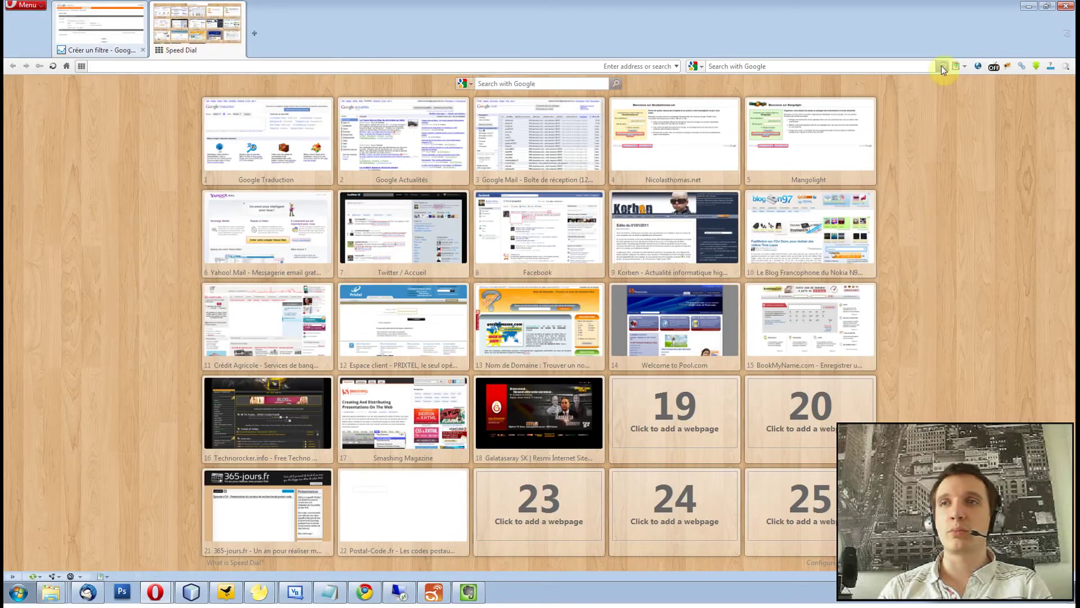
type("www.google.fr")
key("Return")
left_click(498, 203)
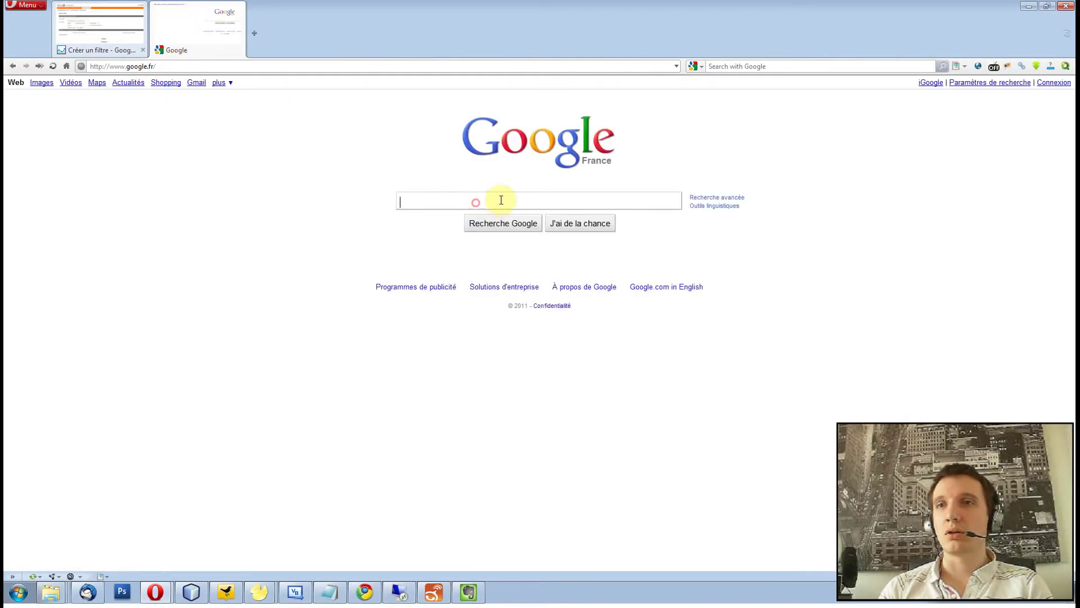
type("what")
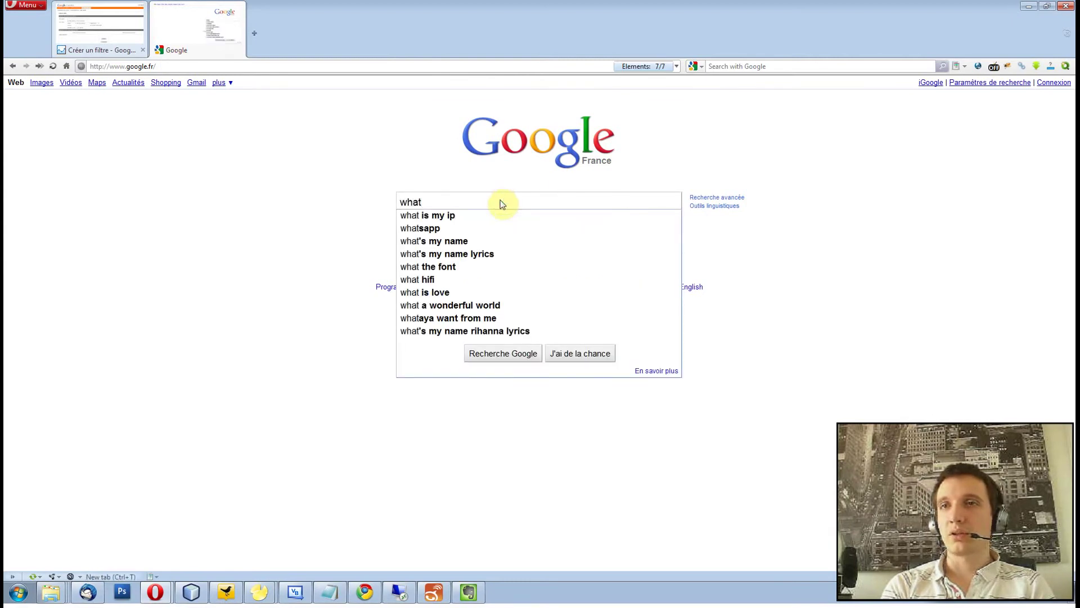
key("Down")
key("Return")
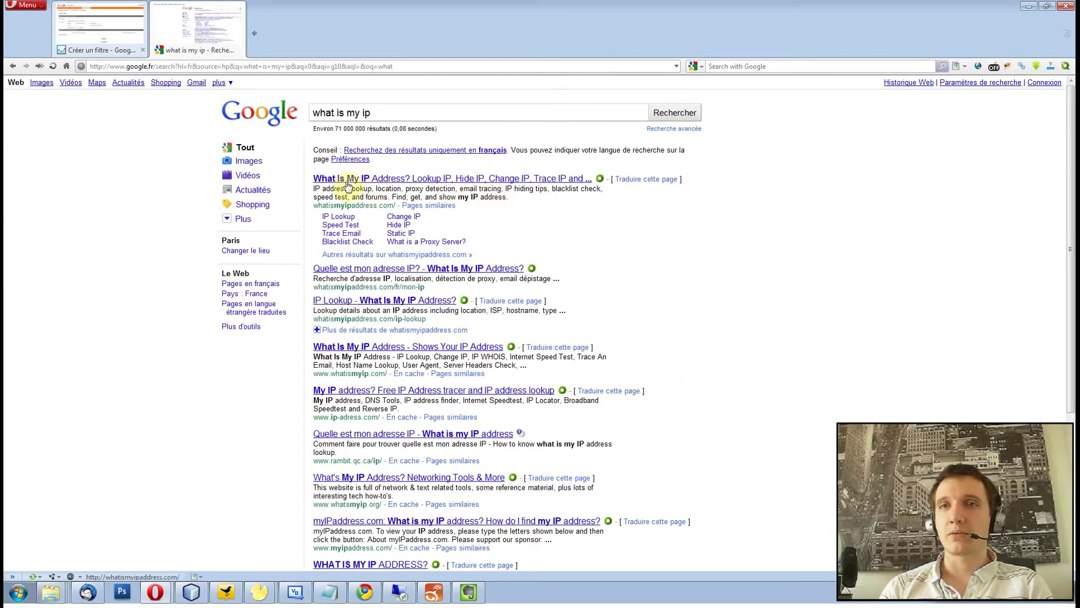
left_click(362, 179)
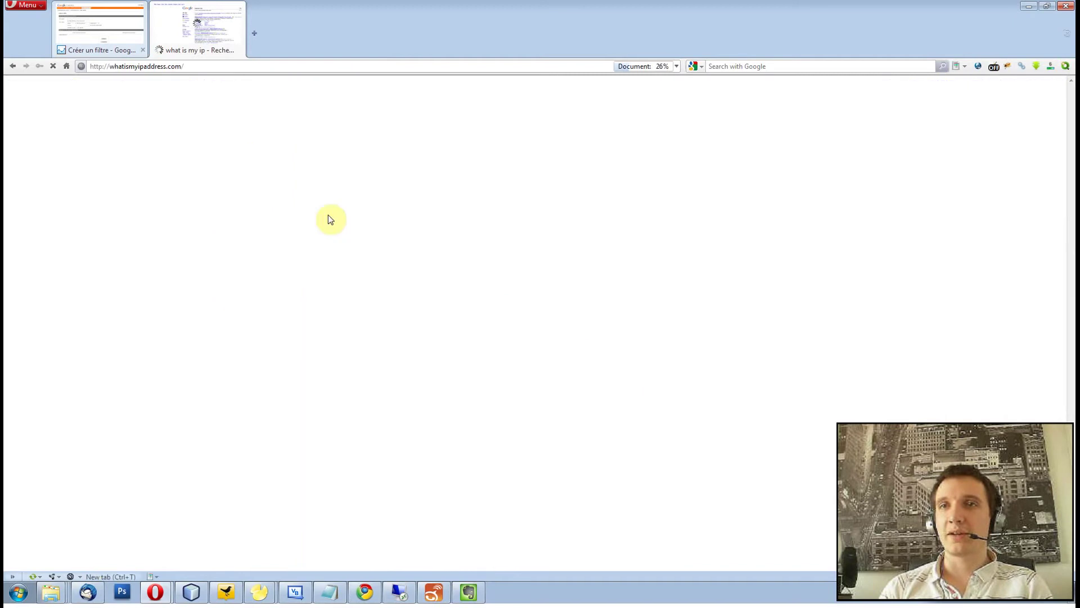
left_click_drag(616, 187, 693, 191)
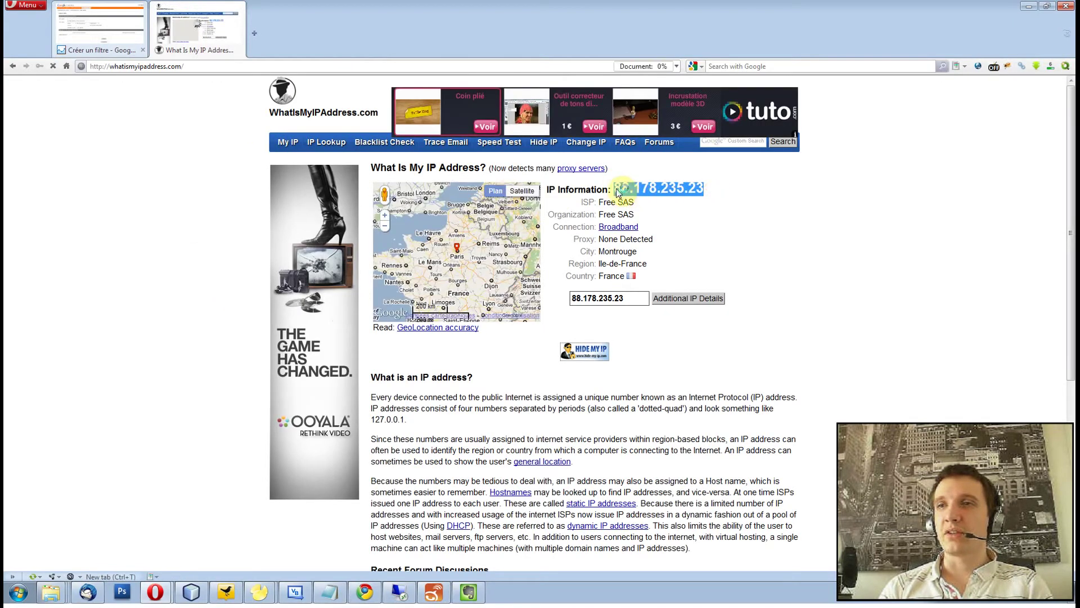
Enter 88 as the first part of the IP address in the filter form.
left_click(116, 32)
left_click(179, 287)
type("88")
left_click(194, 28)
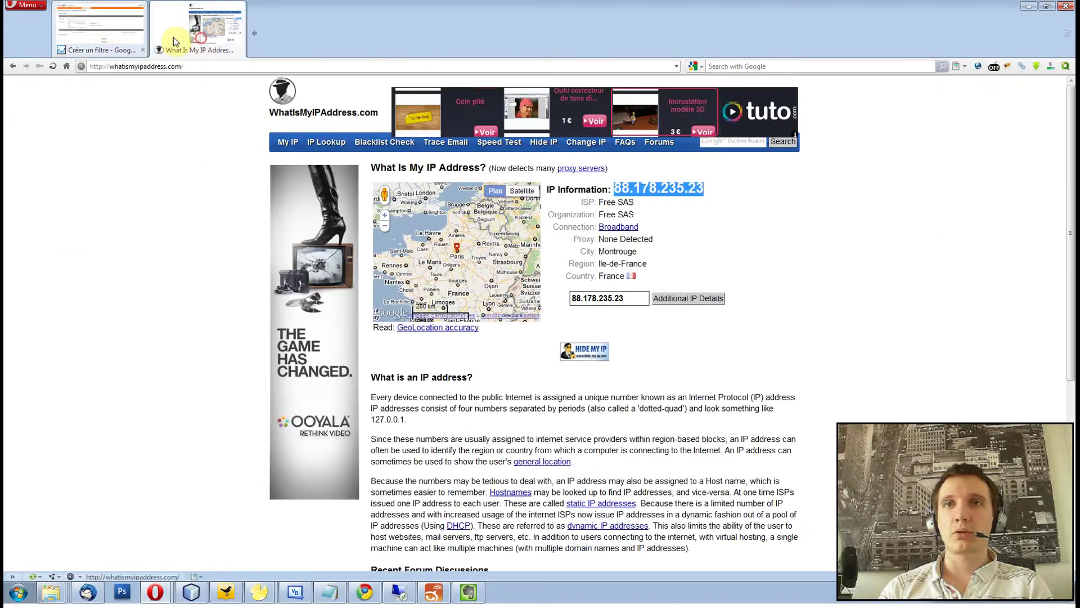
left_click(105, 36)
left_click(209, 287)
Complete the excluded IP address with parts 17, 235 and 23, checking against the lookup page.
type("178")
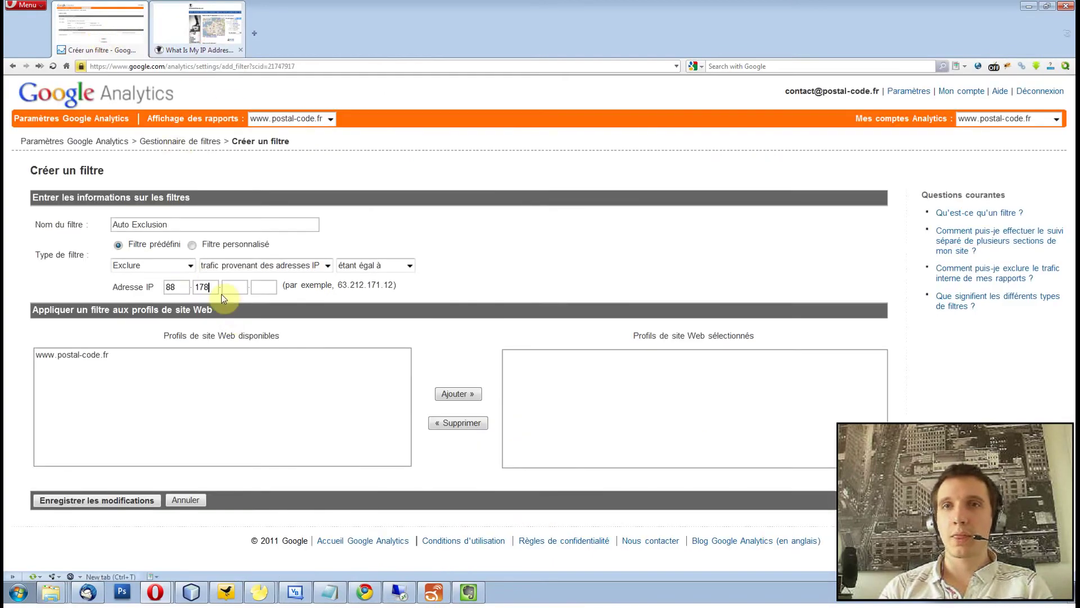
left_click(190, 21)
left_click(92, 40)
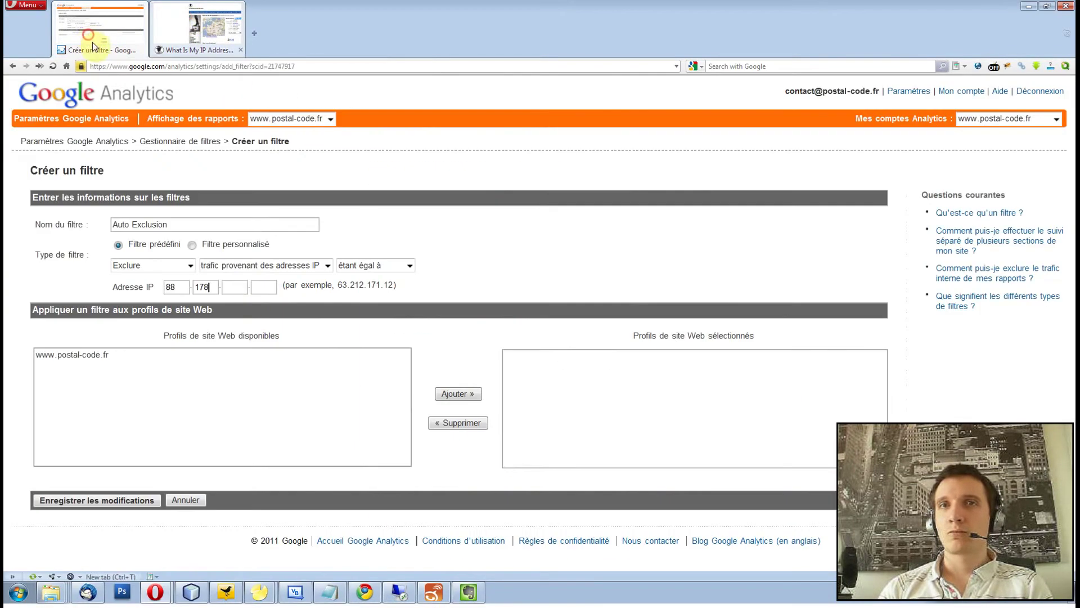
left_click(231, 286)
type("235")
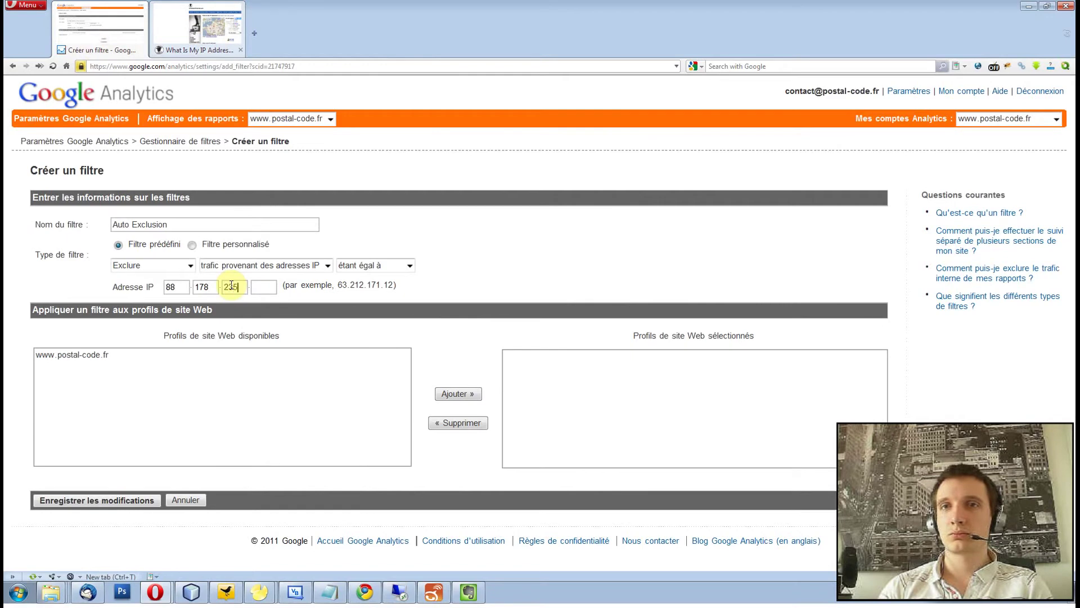
left_click(217, 24)
left_click(107, 31)
left_click(264, 288)
type("23")
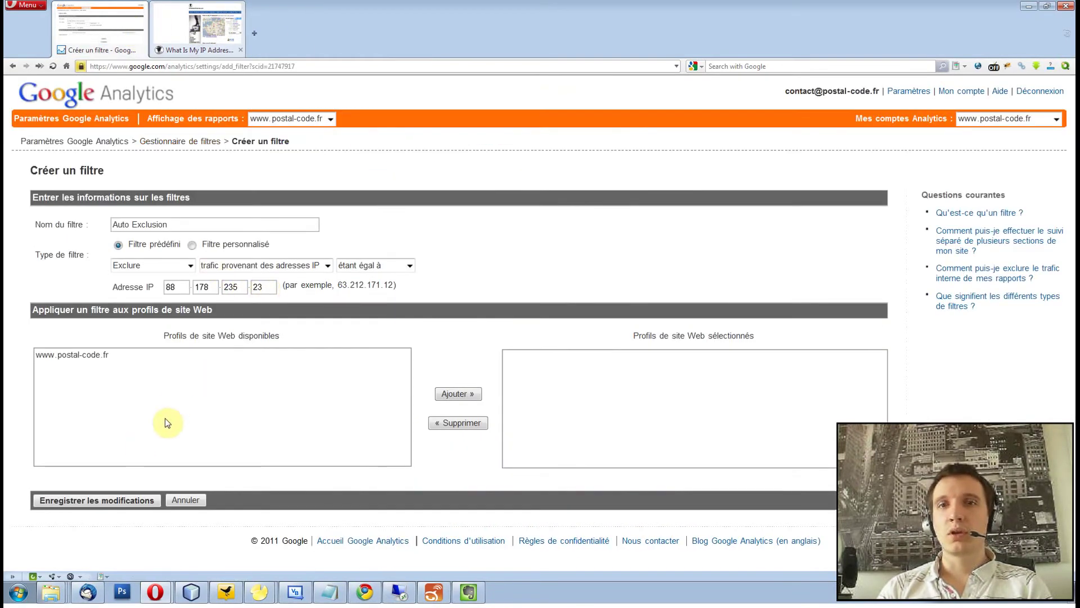
left_click(171, 400)
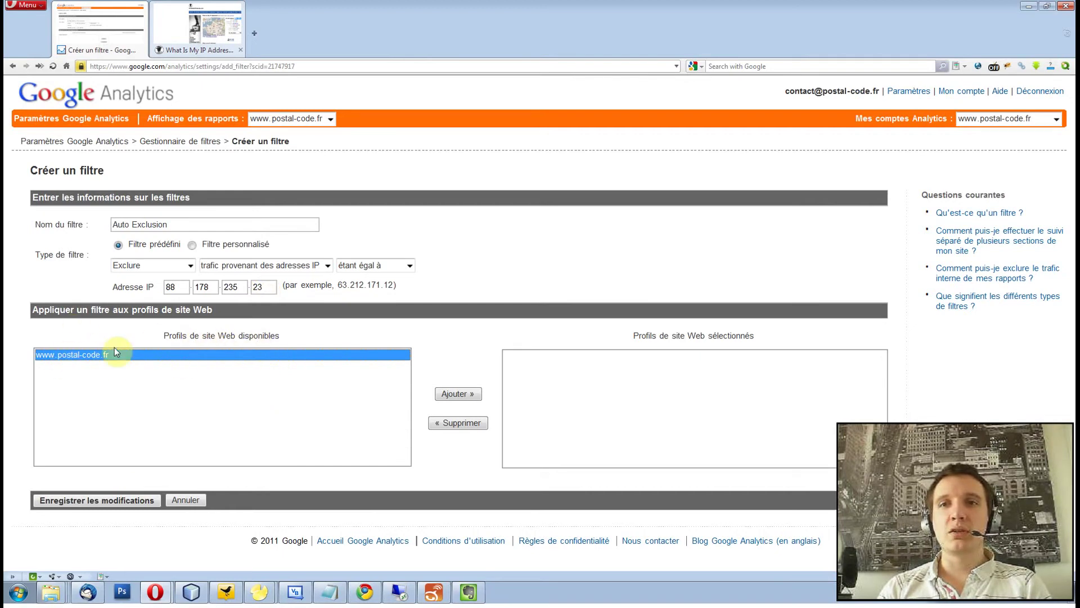
left_click(465, 393)
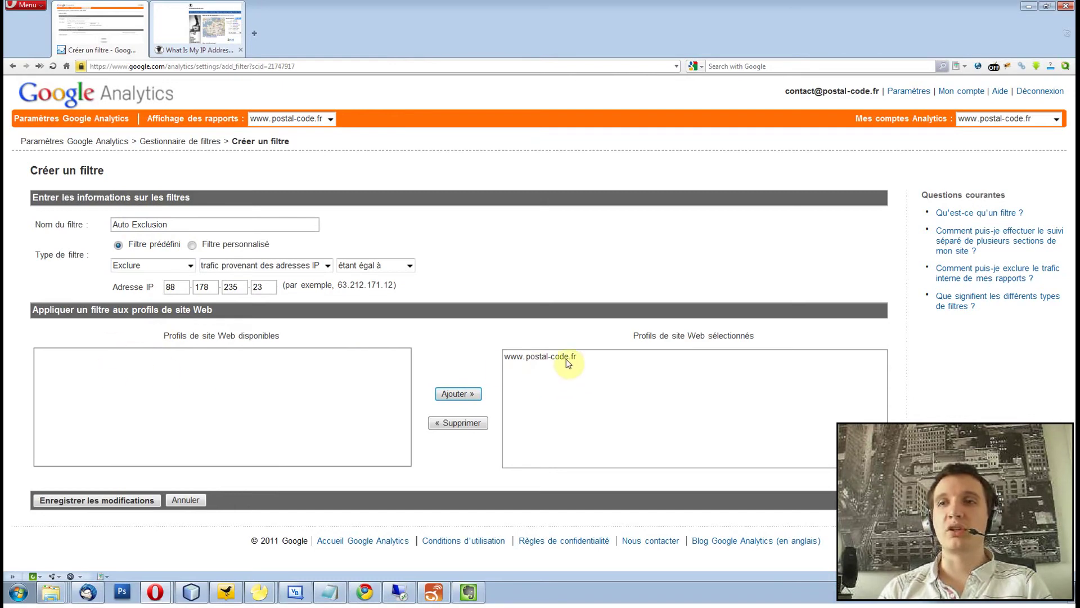
left_click(80, 501)
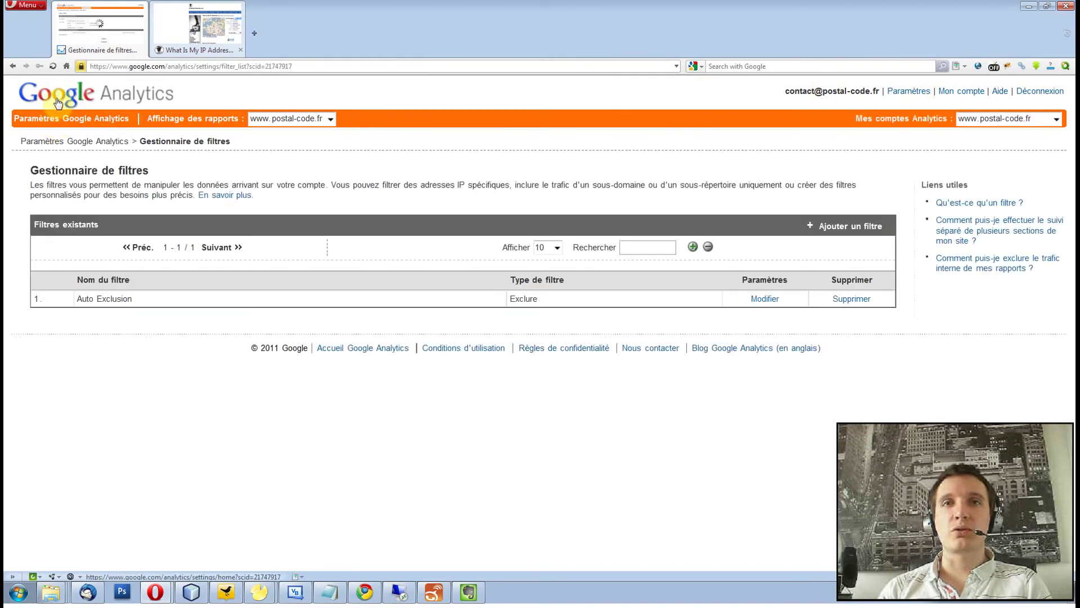
left_click(58, 102)
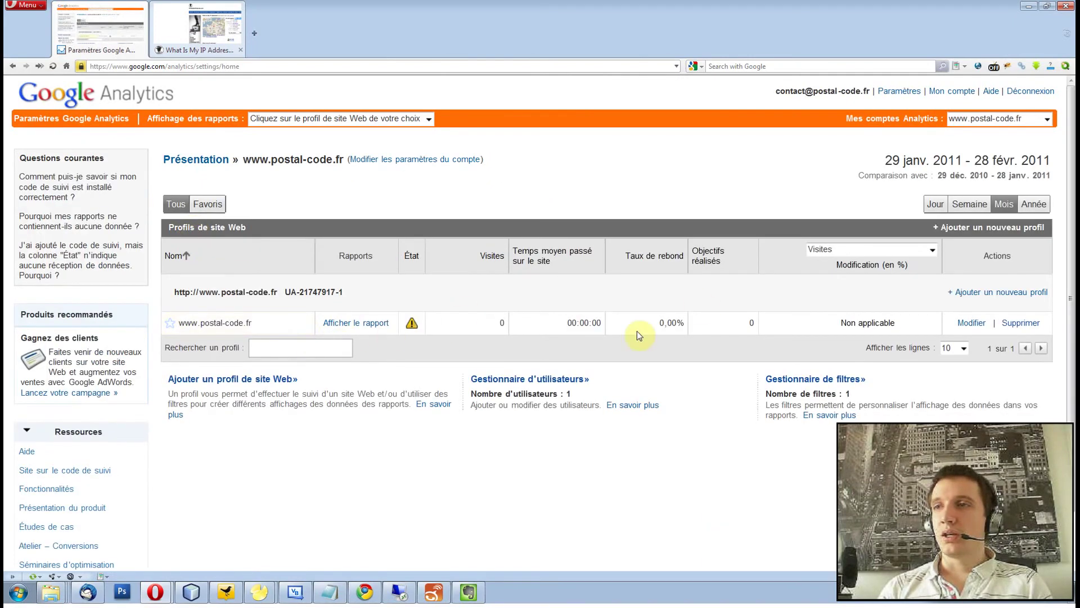
mouse_move(412, 327)
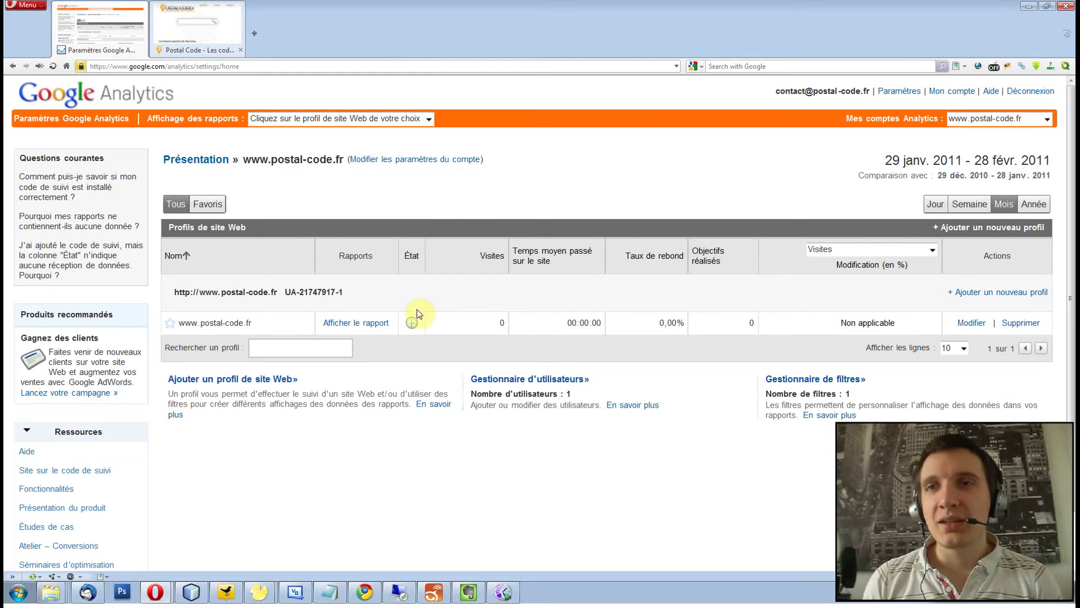
mouse_move(413, 329)
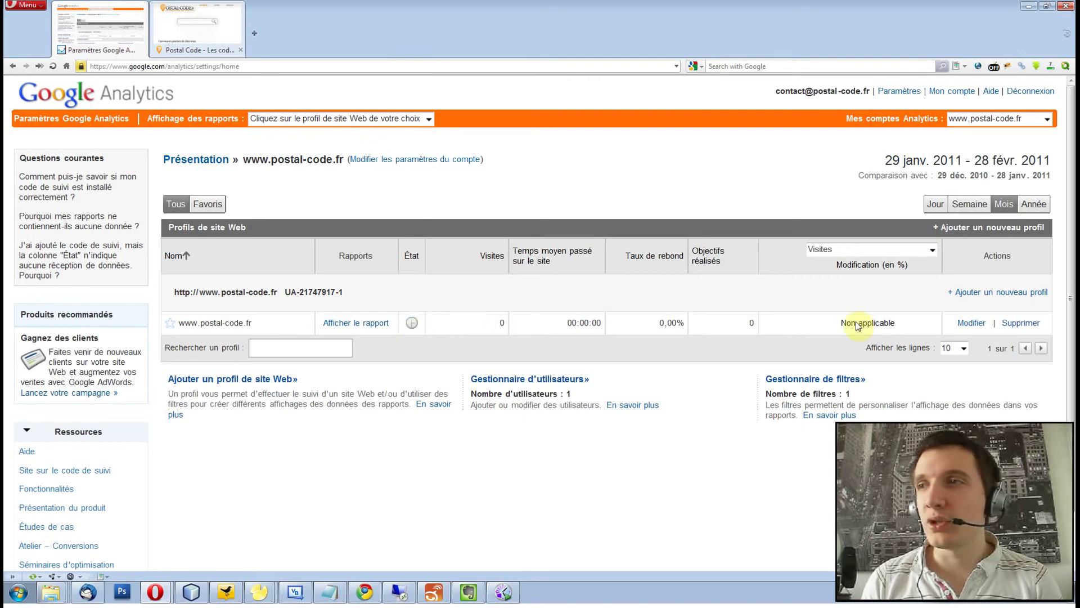
left_click(973, 324)
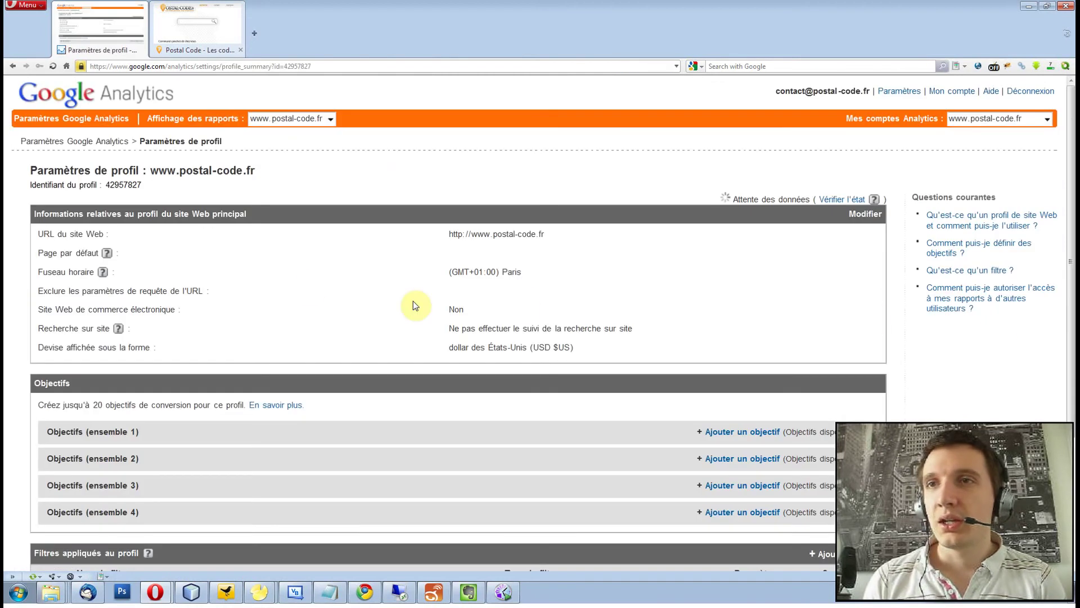
Open the Code de suivi page showing tracking status 'Attente des données'.
left_click(848, 199)
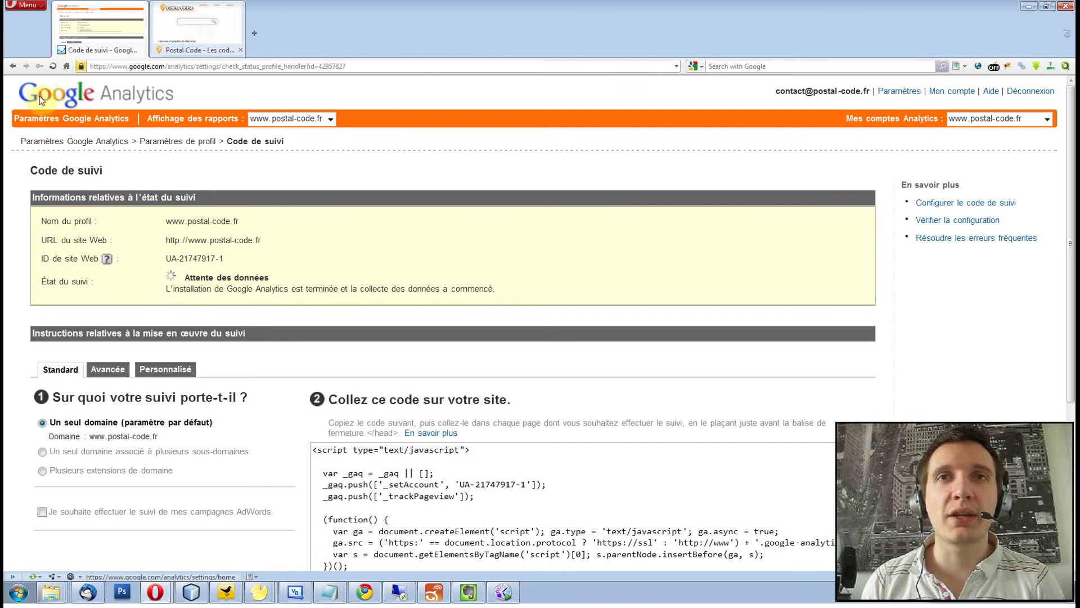
left_click(67, 94)
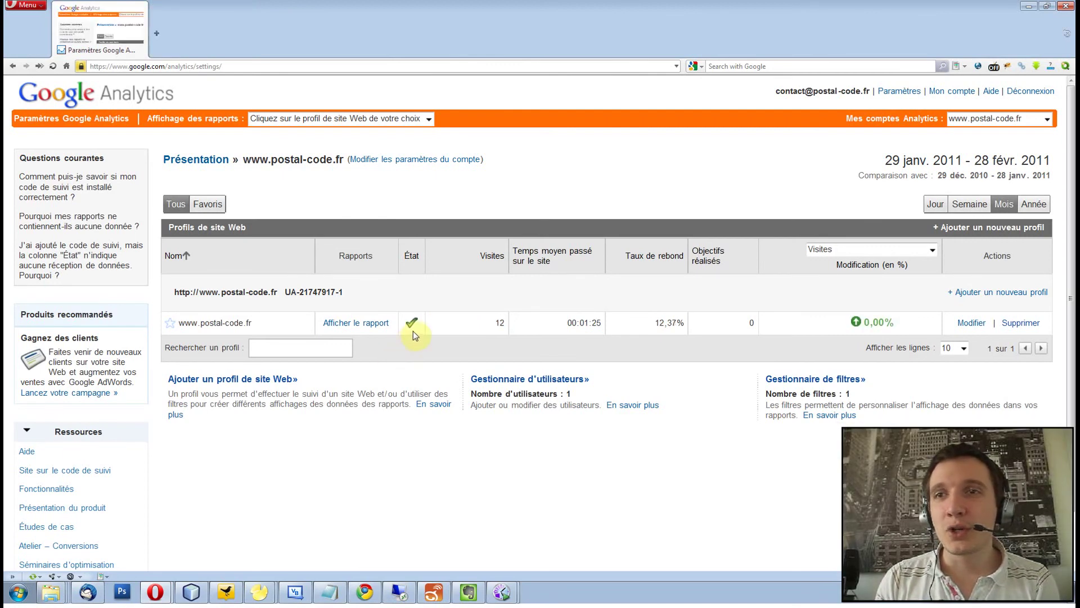
mouse_move(412, 321)
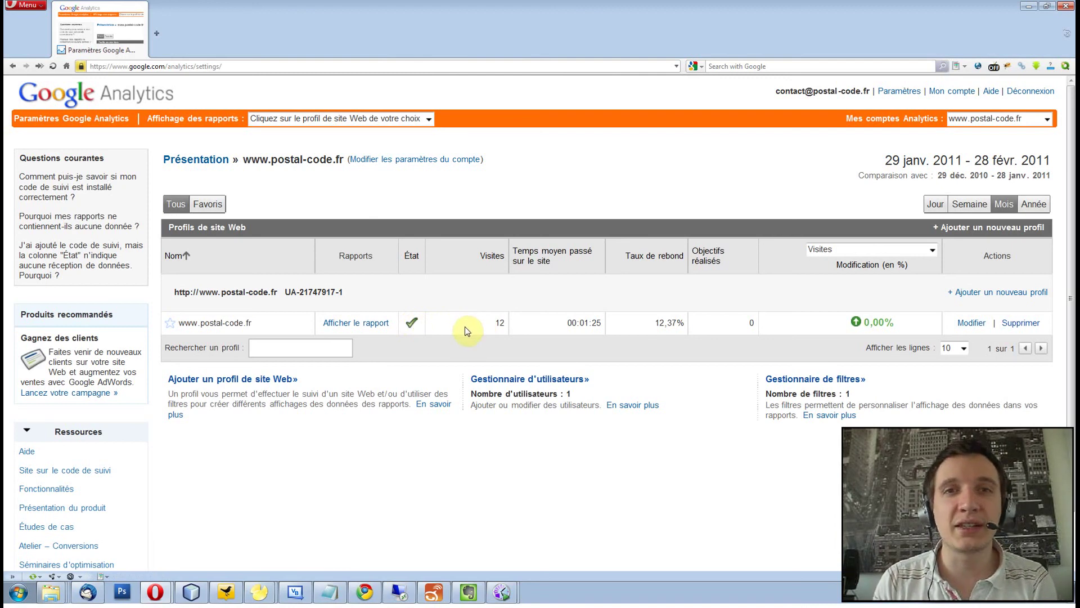
left_click(1027, 7)
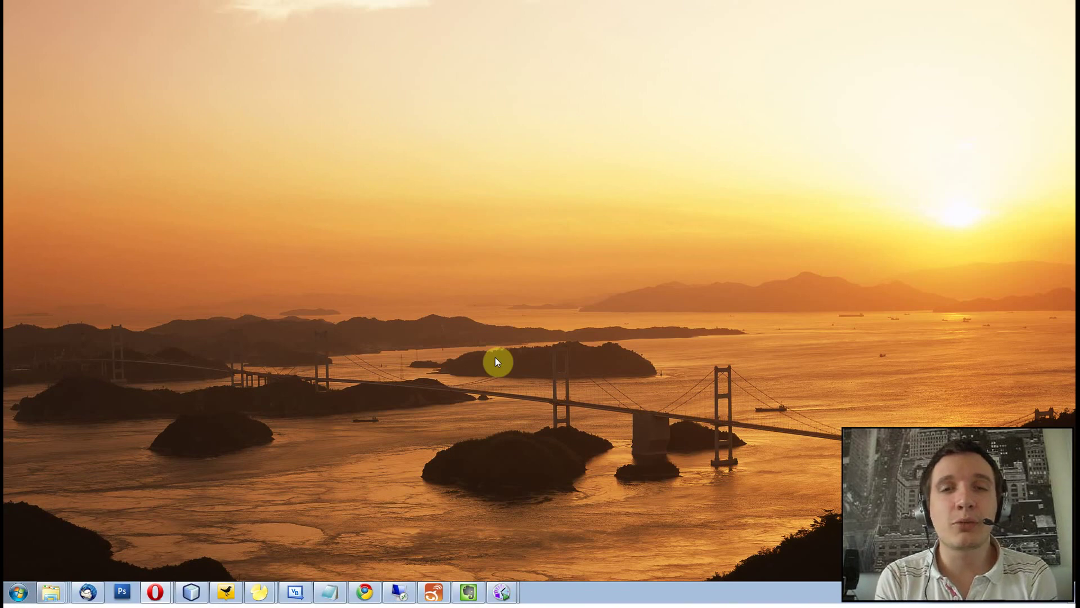